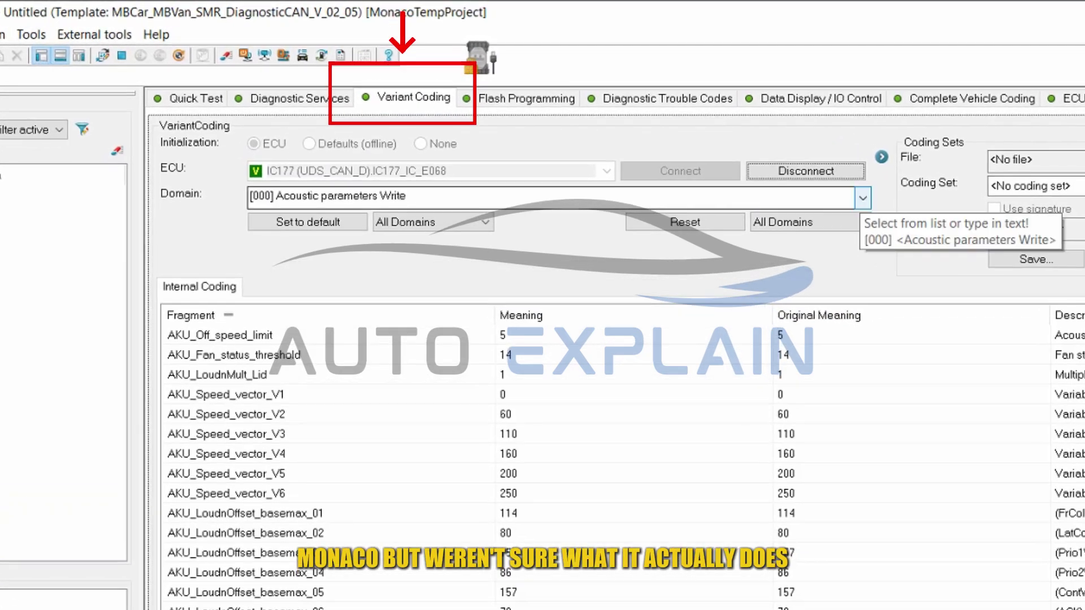
click(863, 197)
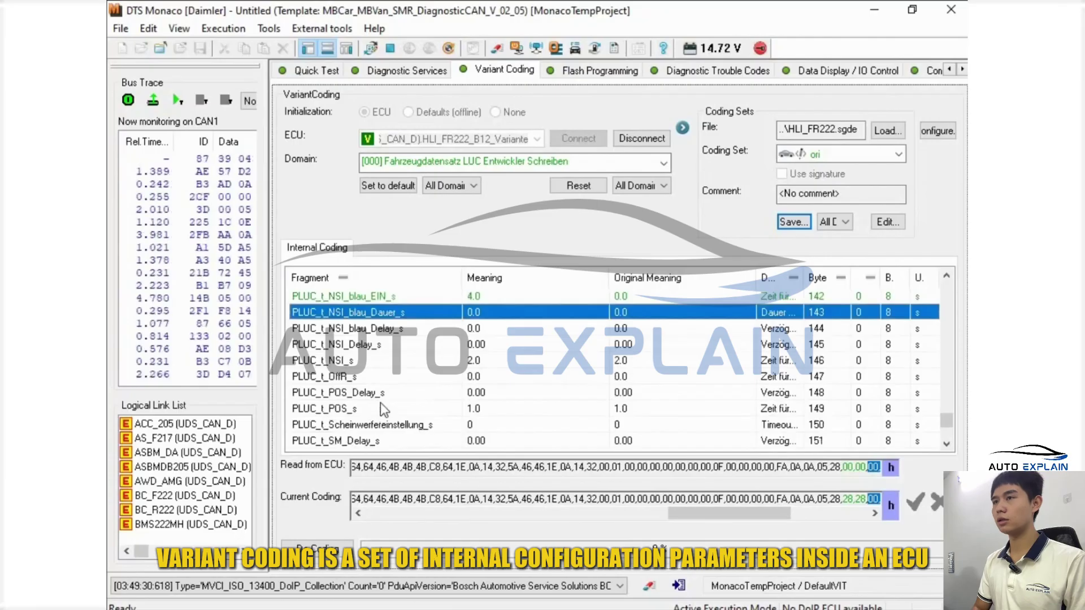
Set the PLUC_t_NSI_blau_Dauer_s fragment to 2.5 and select the PLUC_t_NSI_blau_Delay_s fragment's value.
click(470, 330)
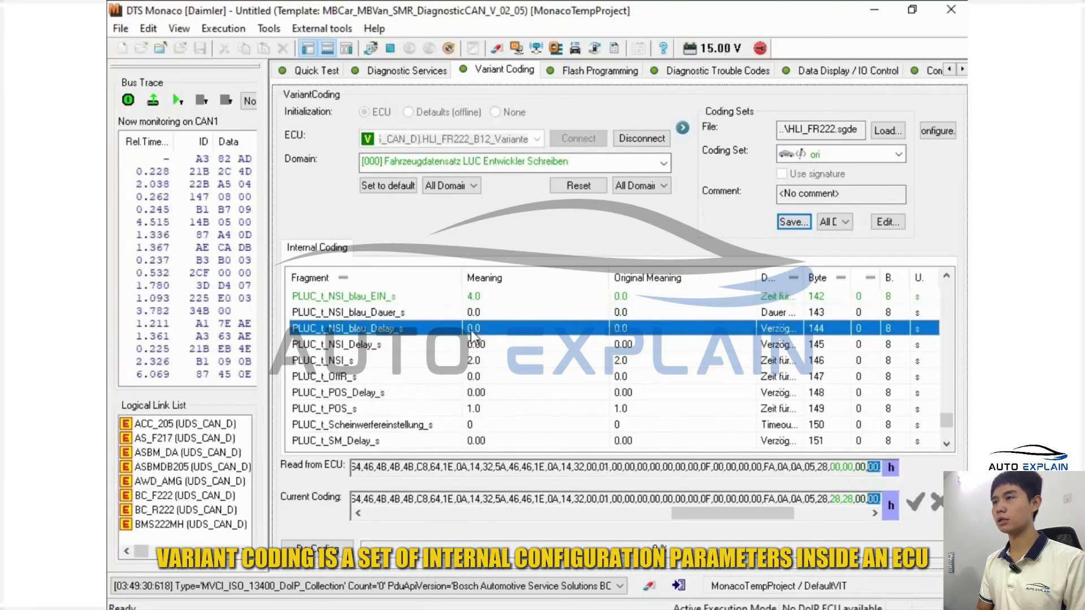
click(484, 311)
click(485, 311)
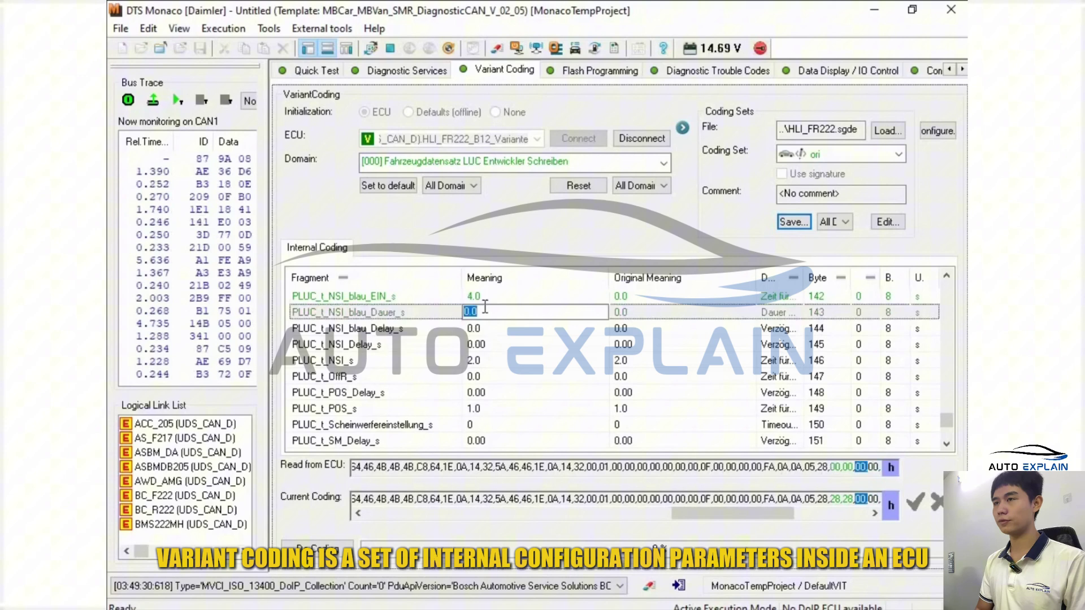
text(2)
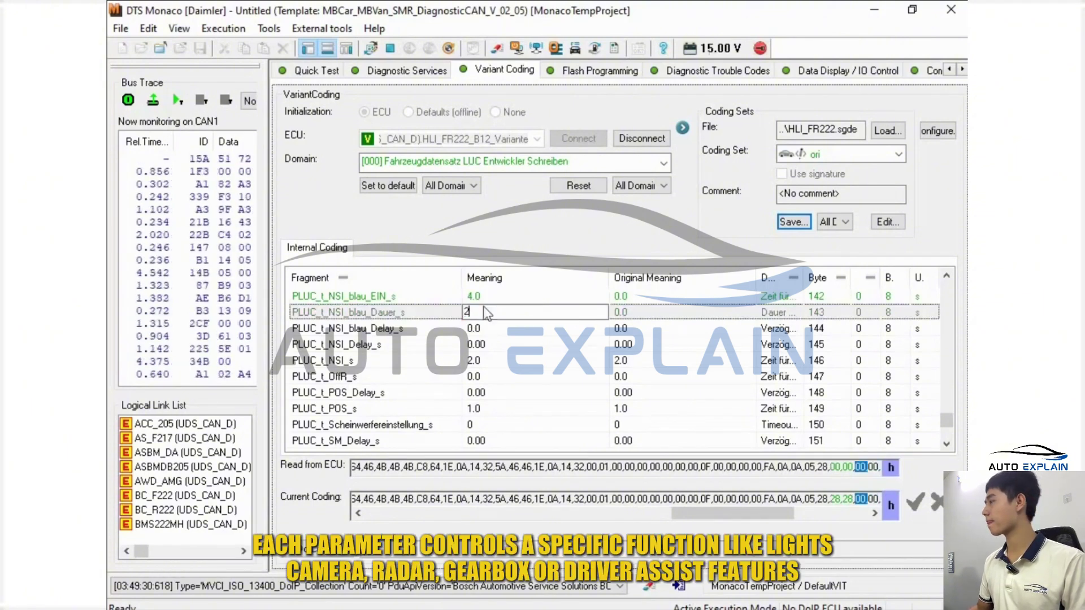
text(.5)
click(477, 327)
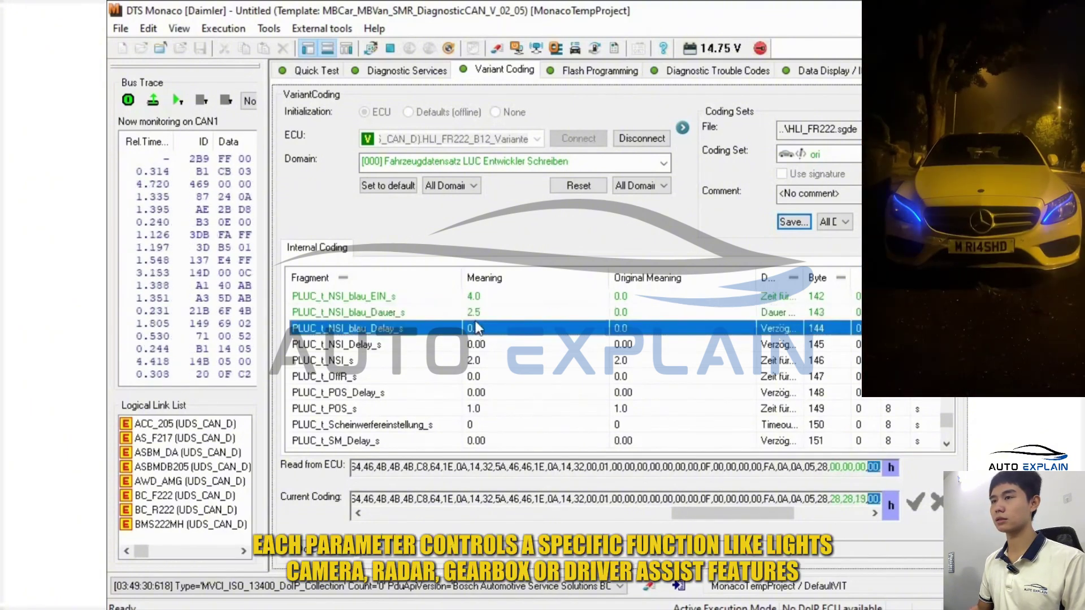
click(477, 328)
Choose the IC177 (UDS_CAN_D) control unit for variant coding and connect to it.
text(13 (UDS_CAN_D)
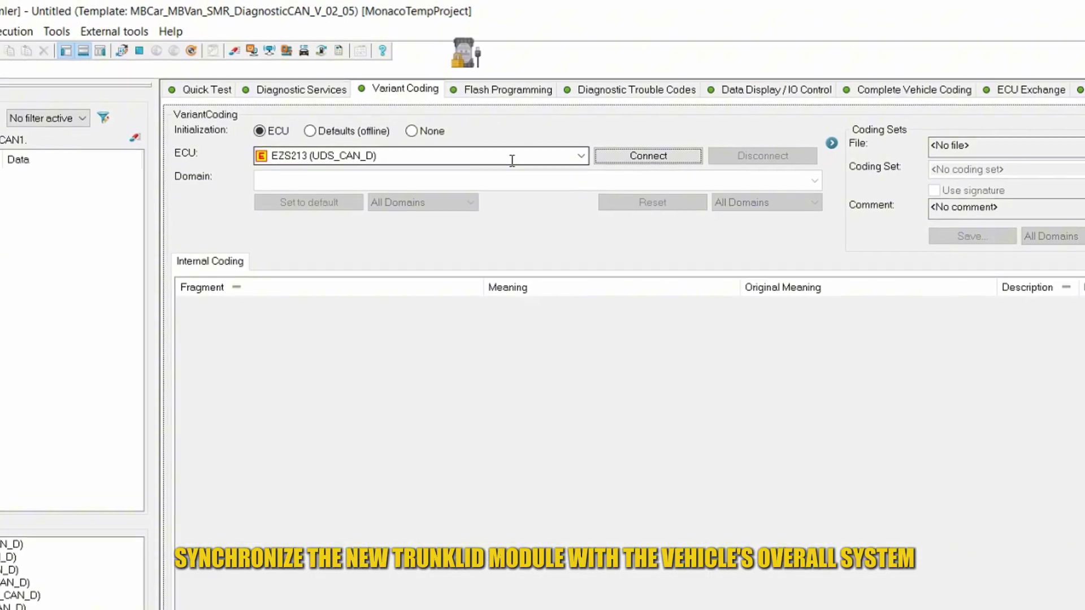
text(ic)
key(Up)
key(Return)
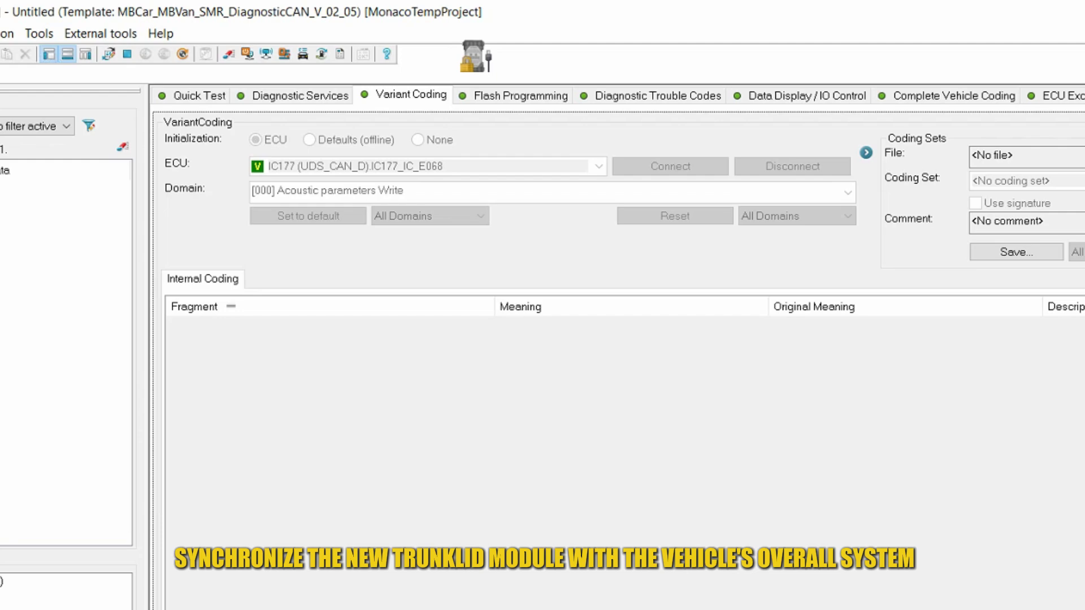
Select the [007] Country coding Write domain and set Gurtwarnung Fond (Belt_Warning_Back) to Warnung(en) deaktivieren.
key(alt+Down)
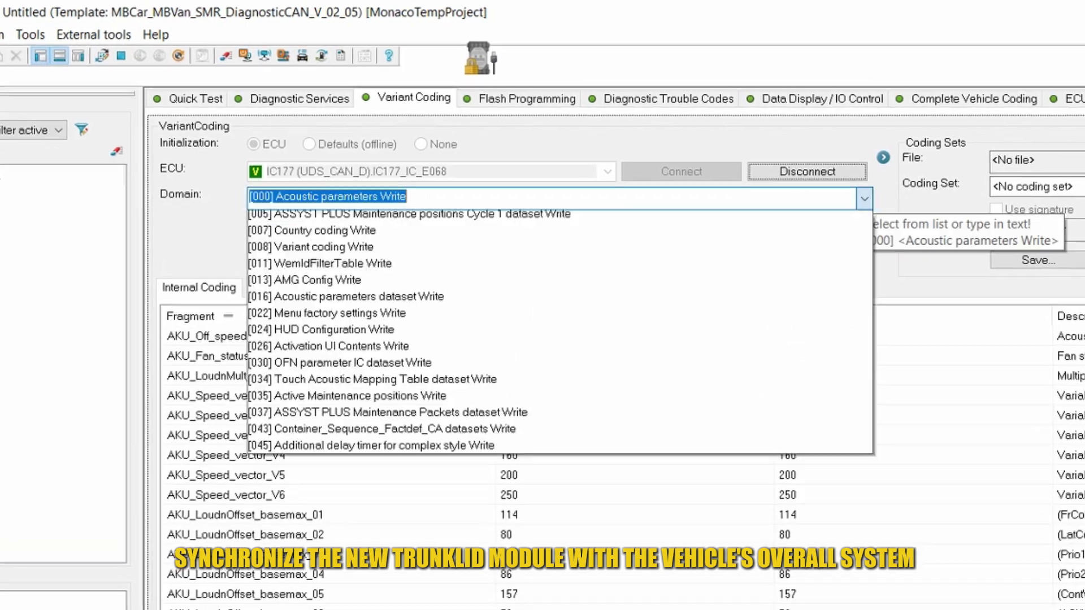
scroll(525, 282, up, 1)
click(526, 288)
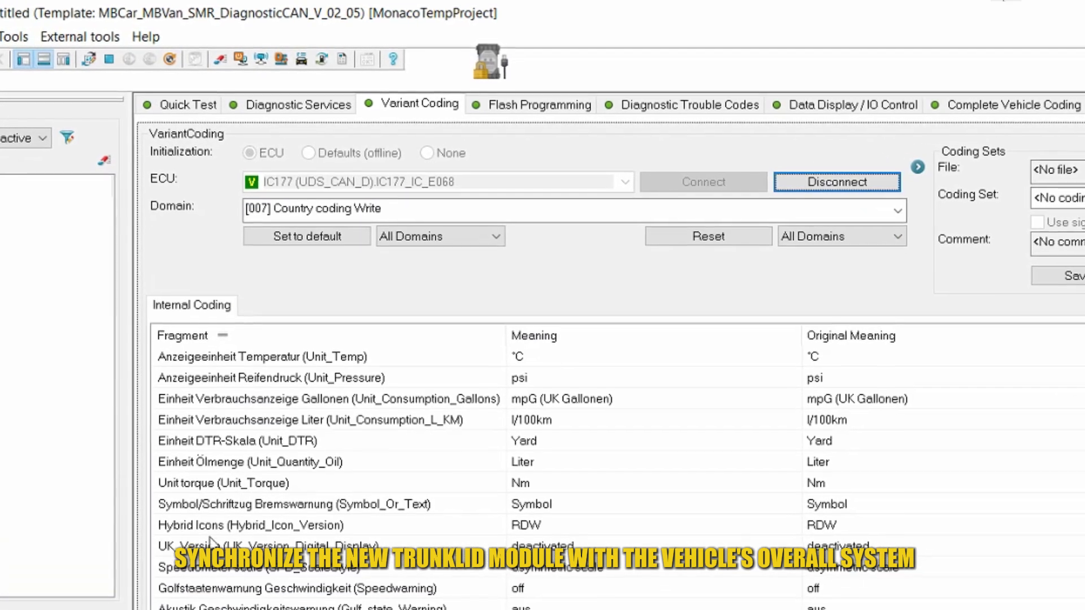
scroll(211, 542, down, 2)
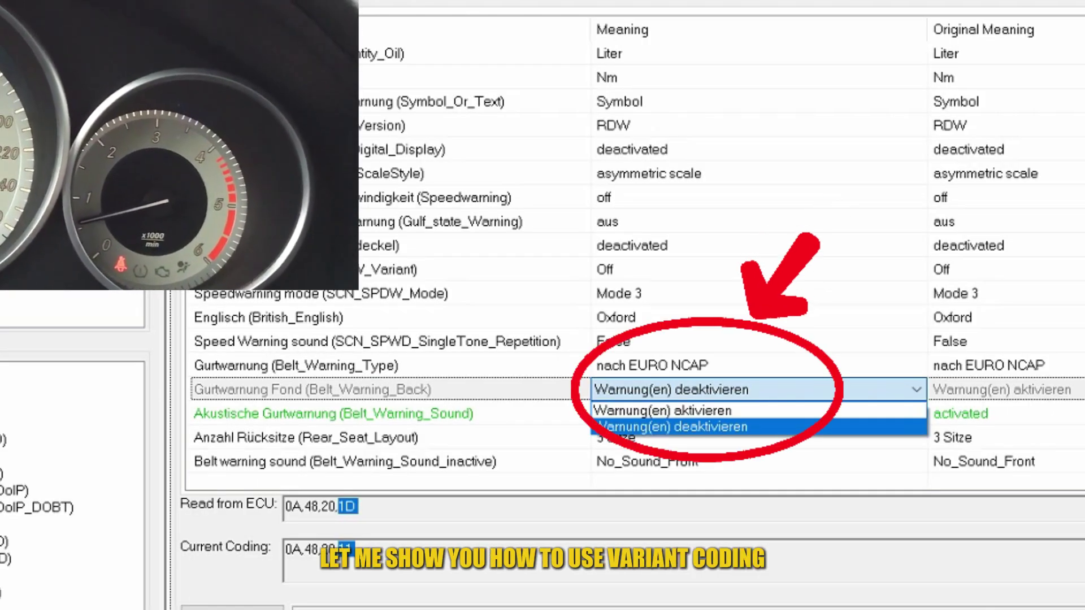
key(Return)
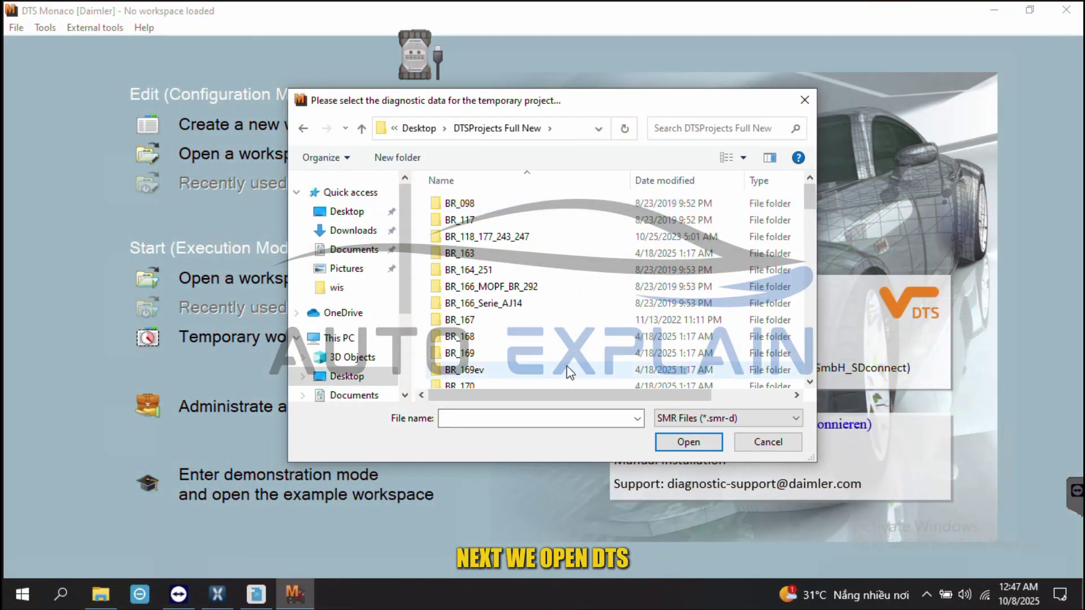
Open the ASBMDB205 SMR file from the BR_213_238_257 dbr folder as diagnostic data for the temporary project.
scroll(503, 370, down, 3)
double_click(500, 369)
click(734, 418)
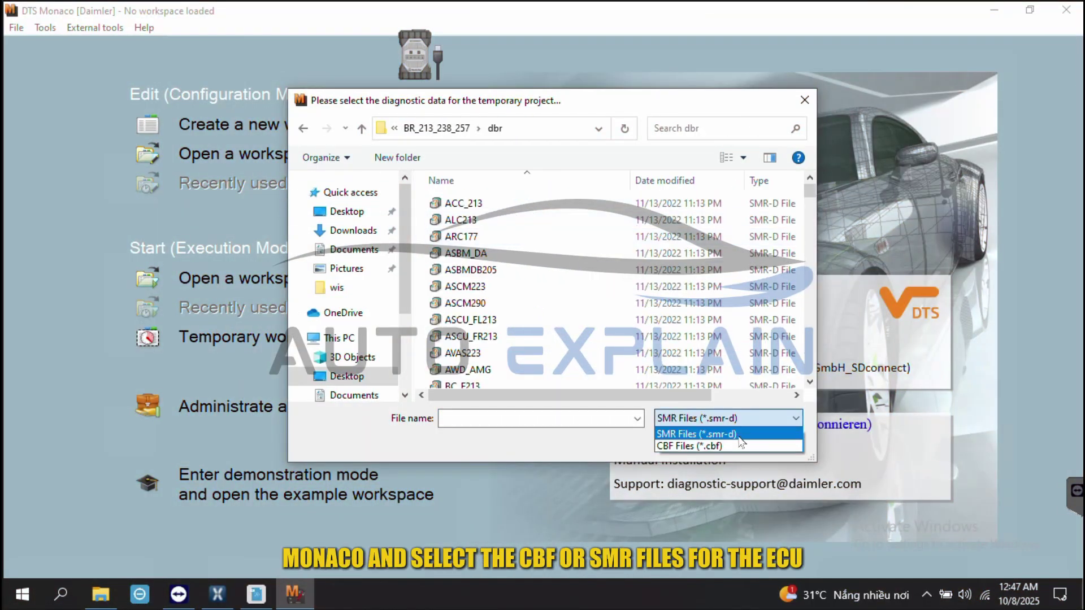
click(696, 434)
double_click(470, 269)
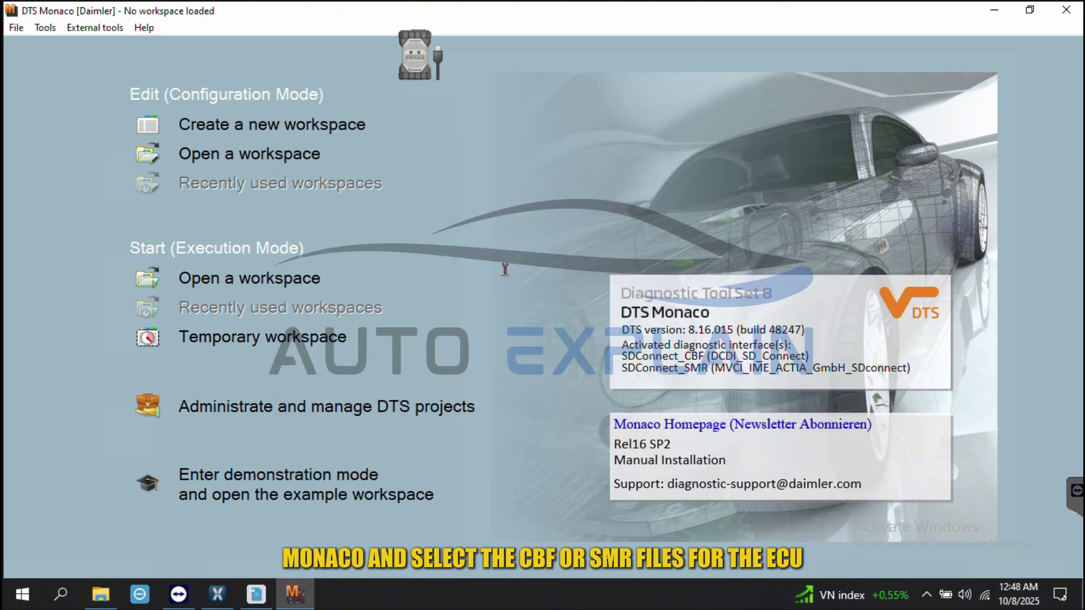
key(Return)
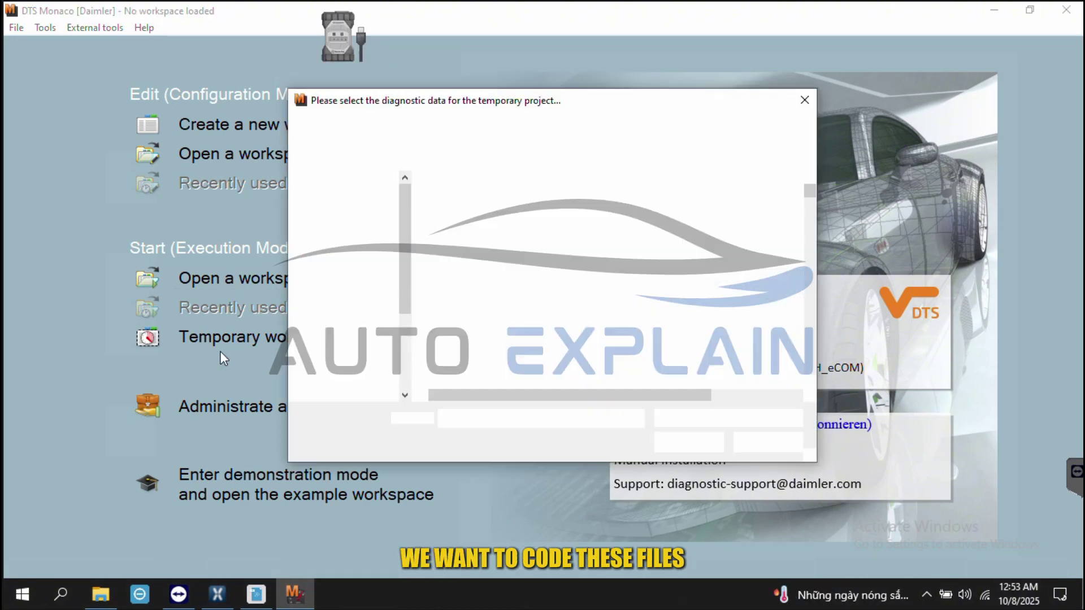
Create a temporary workspace from ASBM_DA in the BR_213_238_257 dbr folder, using the MBCar_MBVan_SMR_DiagnosticCAN_V_02_05 template.
click(423, 129)
scroll(525, 316, up, 3)
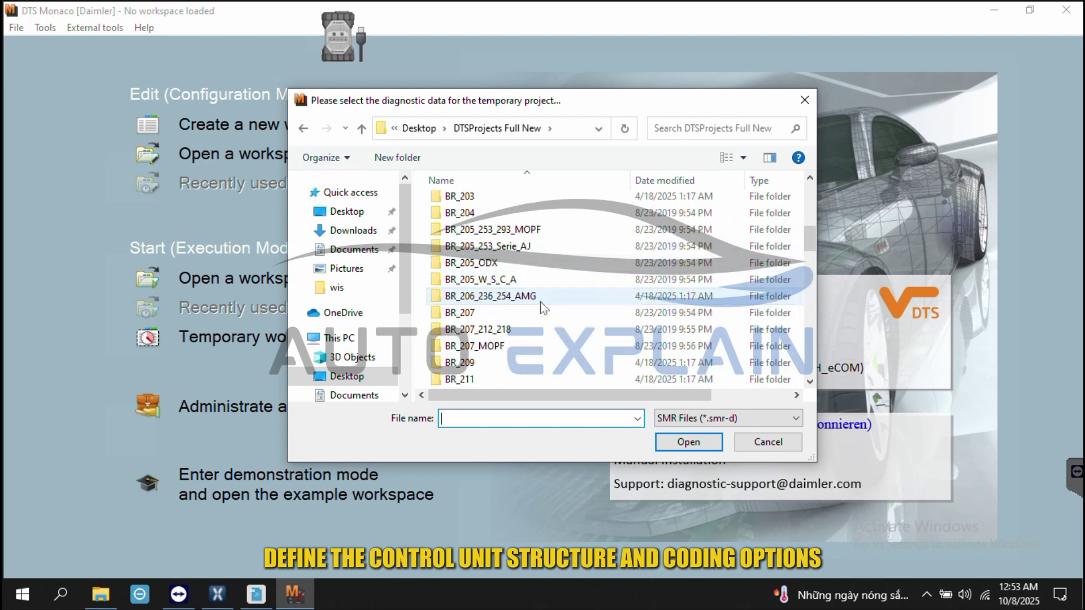
scroll(510, 332, down, 1)
double_click(511, 330)
double_click(480, 213)
click(468, 246)
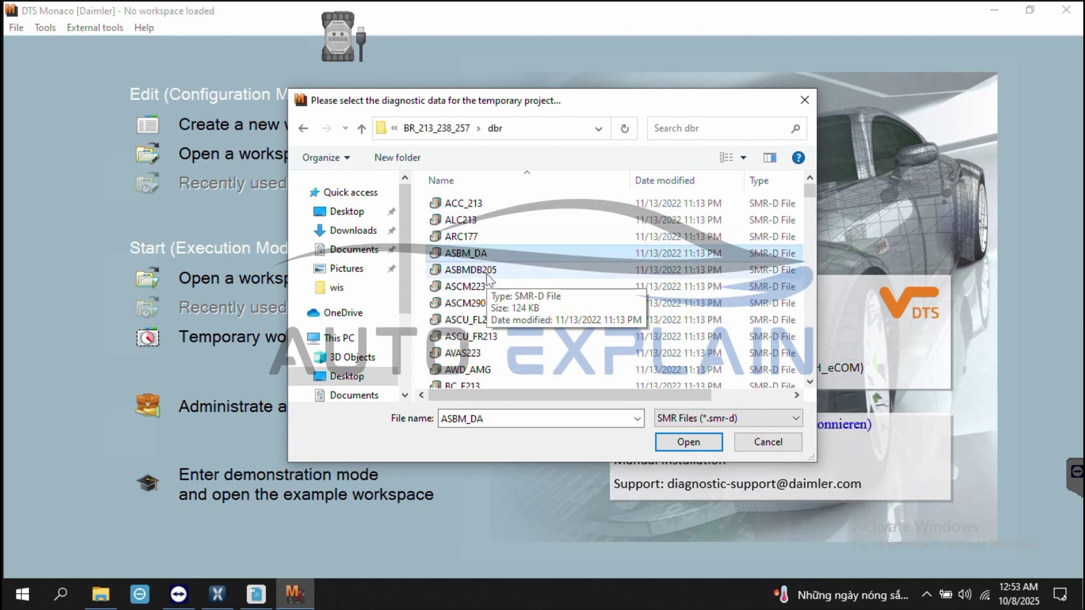
click(688, 442)
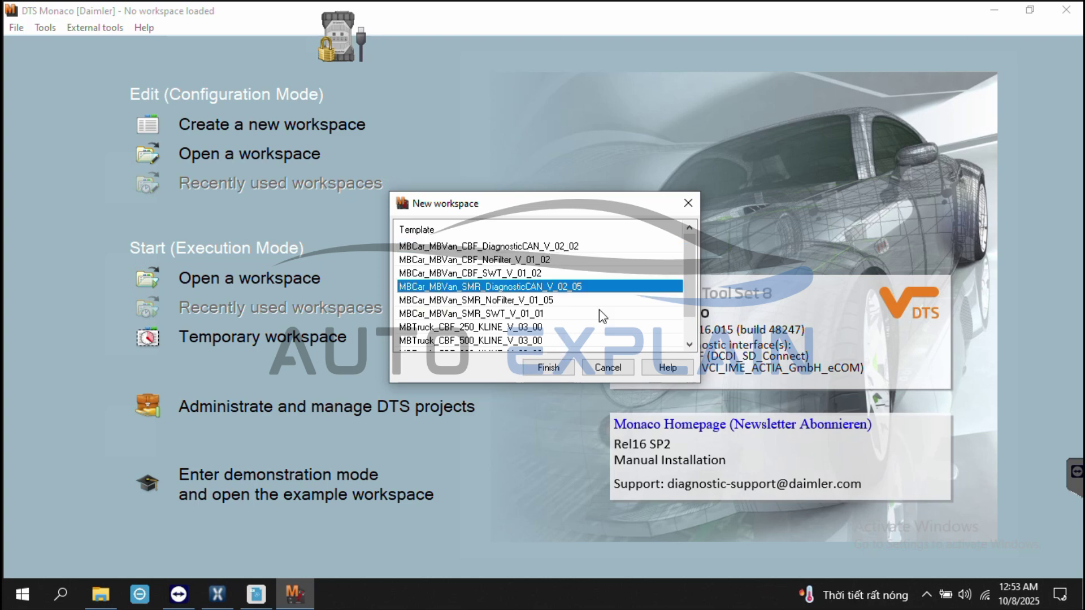
click(550, 367)
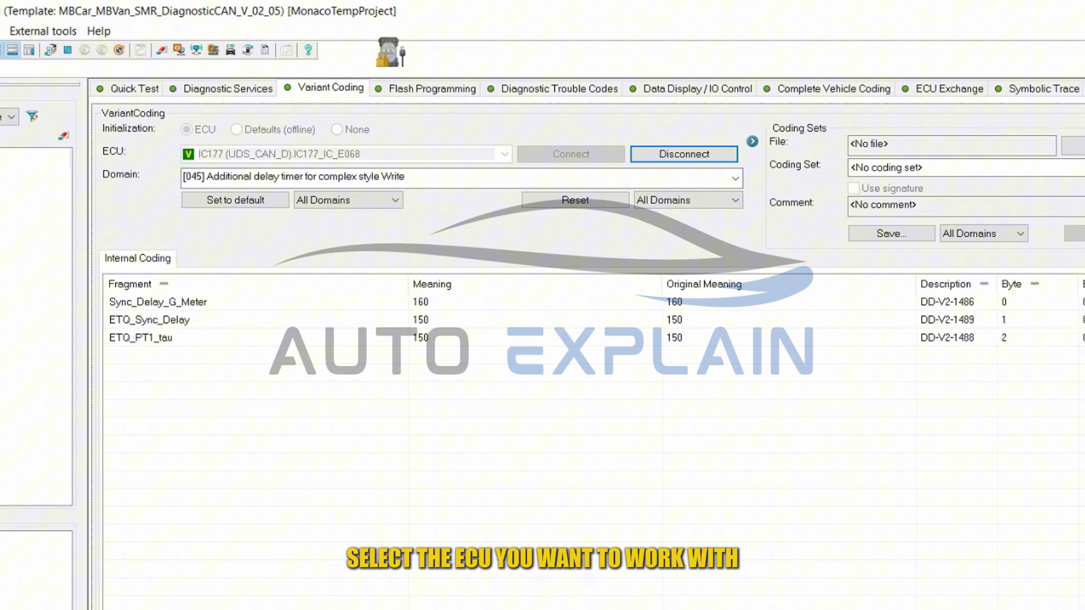
Disconnect the IC177 control unit and connect to EZS213 (UDS_CAN_D) for variant coding.
click(683, 153)
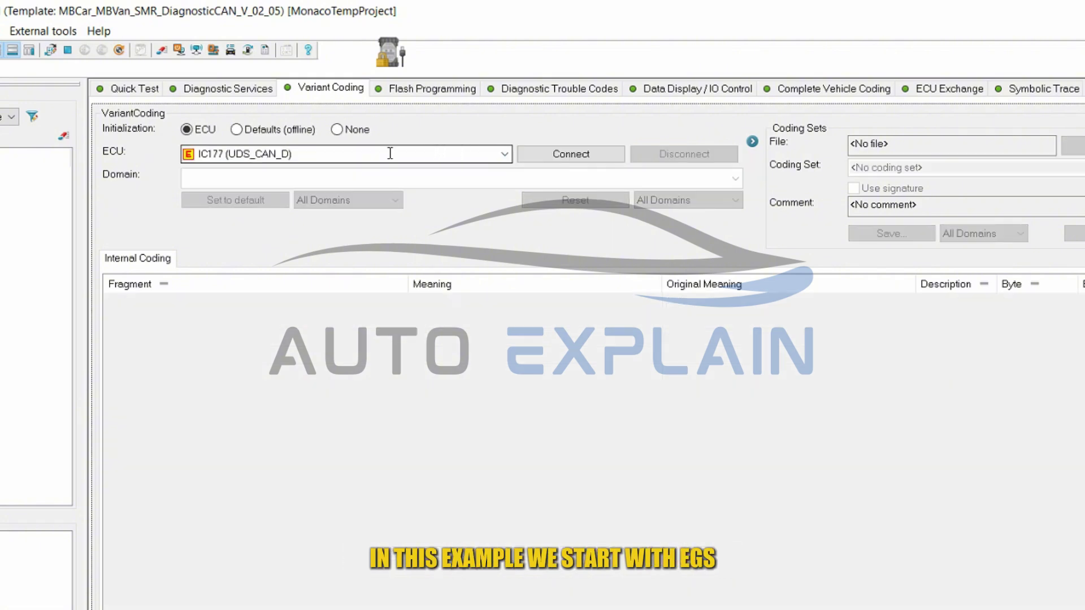
text(e)
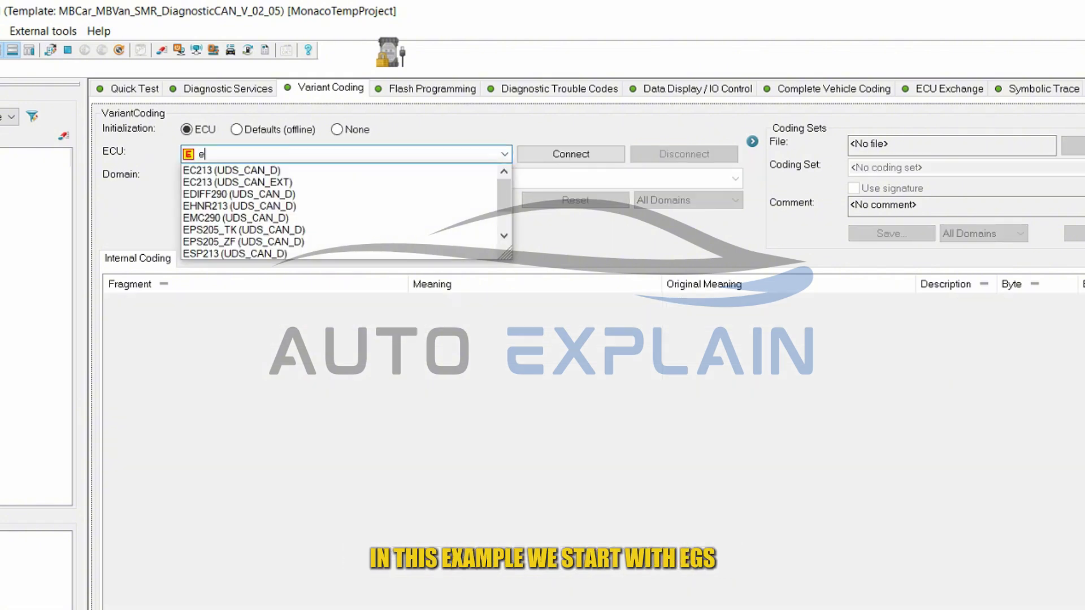
text(z)
key(Return)
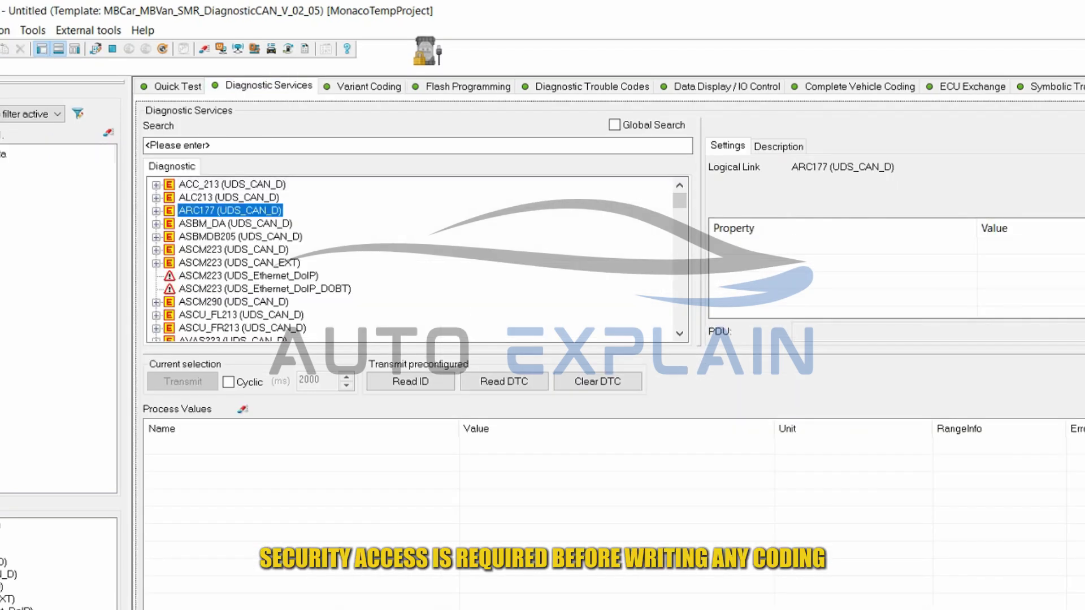
Run the generic jobs Security Access Level 37, 39 and 3B for the EZS213 control unit in Diagnostic Services.
scroll(199, 328, down, 10)
click(199, 326)
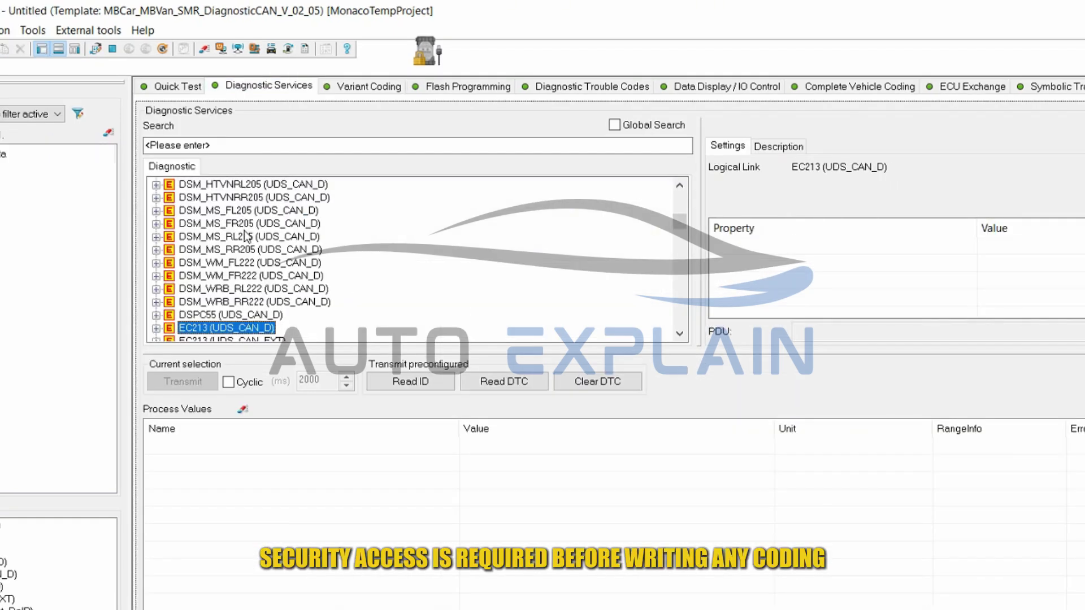
scroll(199, 327, down, 3)
scroll(199, 326, down, 2)
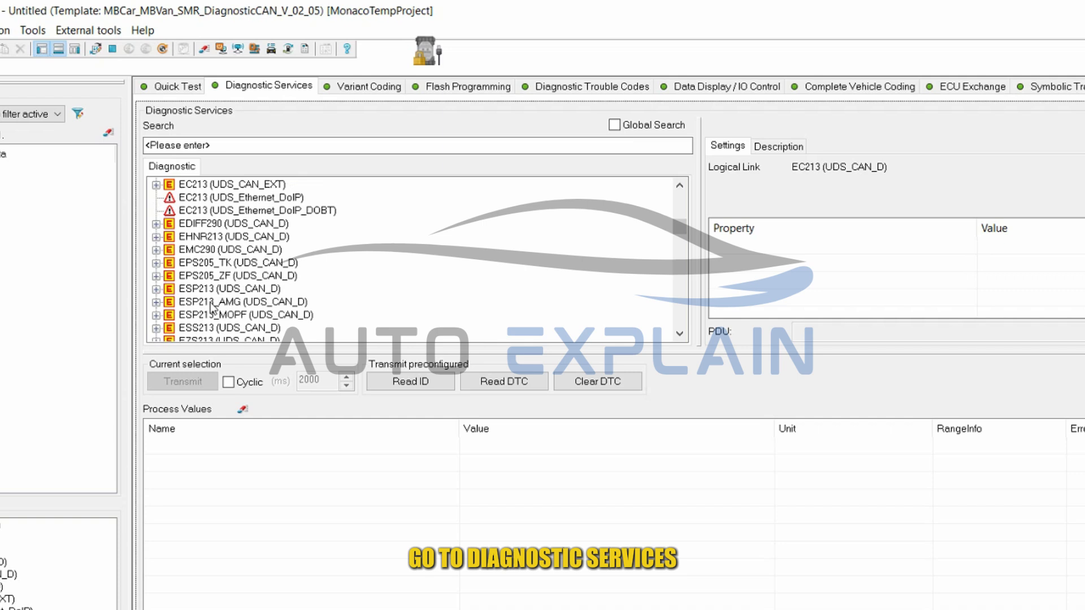
click(229, 301)
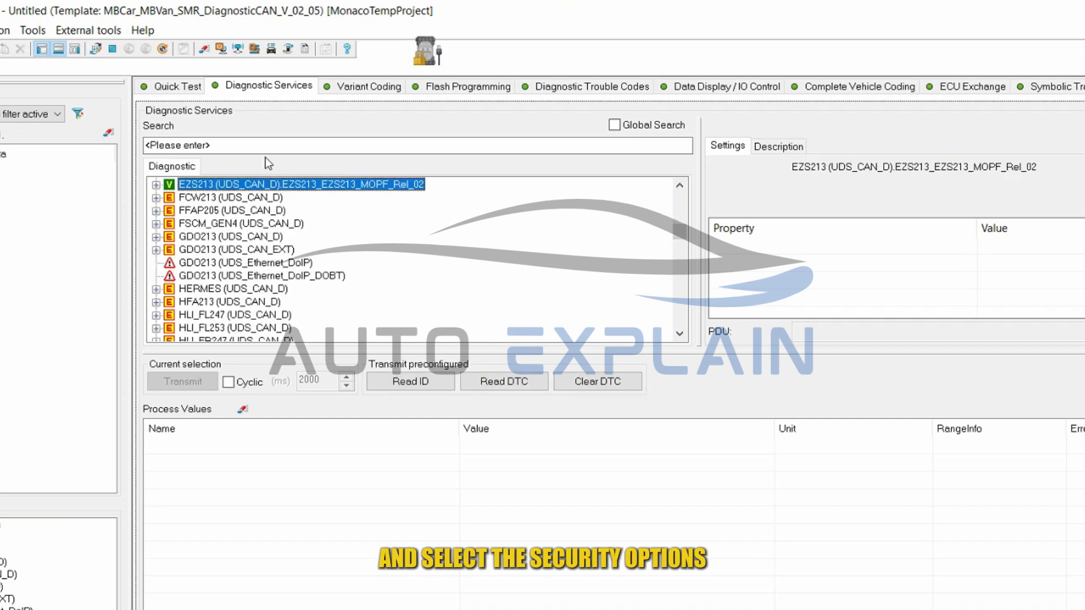
click(156, 184)
scroll(172, 252, down, 2)
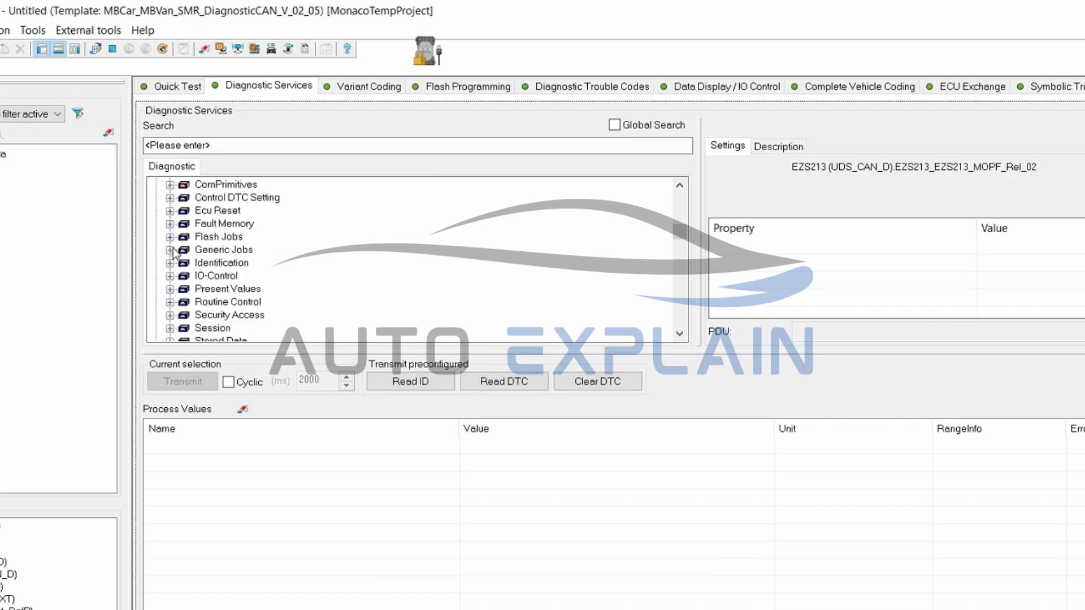
double_click(259, 262)
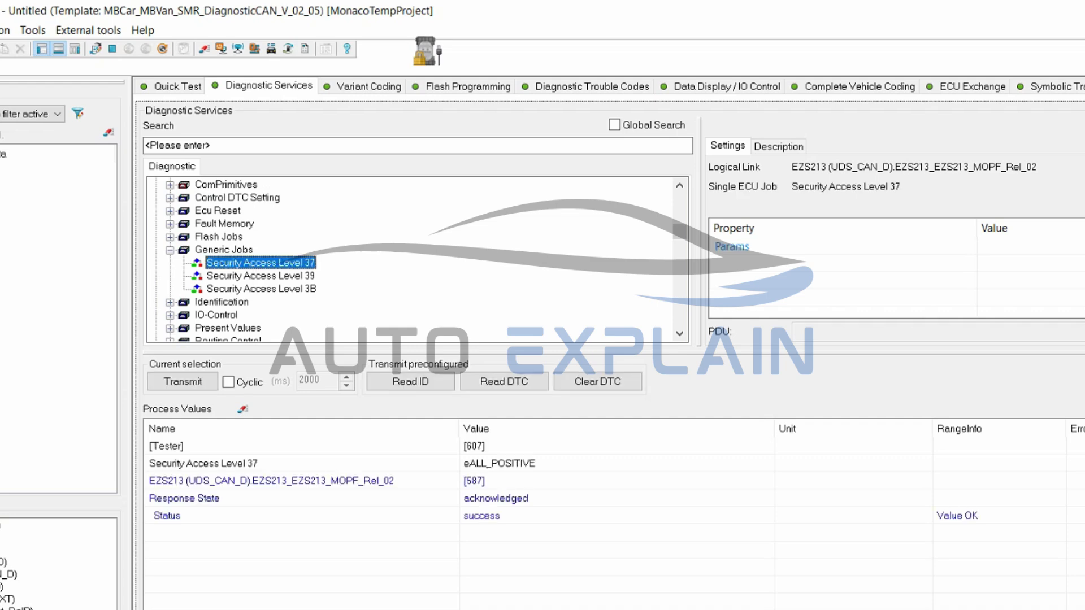
double_click(260, 275)
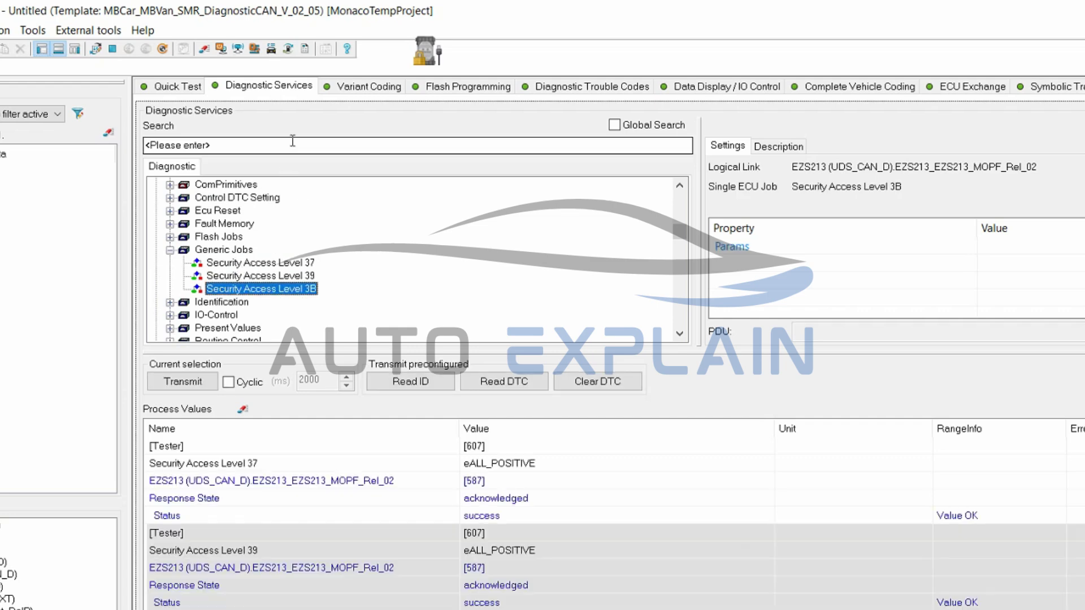
Return to Variant Coding, disconnect EZS213 and connect to the IC177 (UDS_CAN_D) control unit.
click(358, 88)
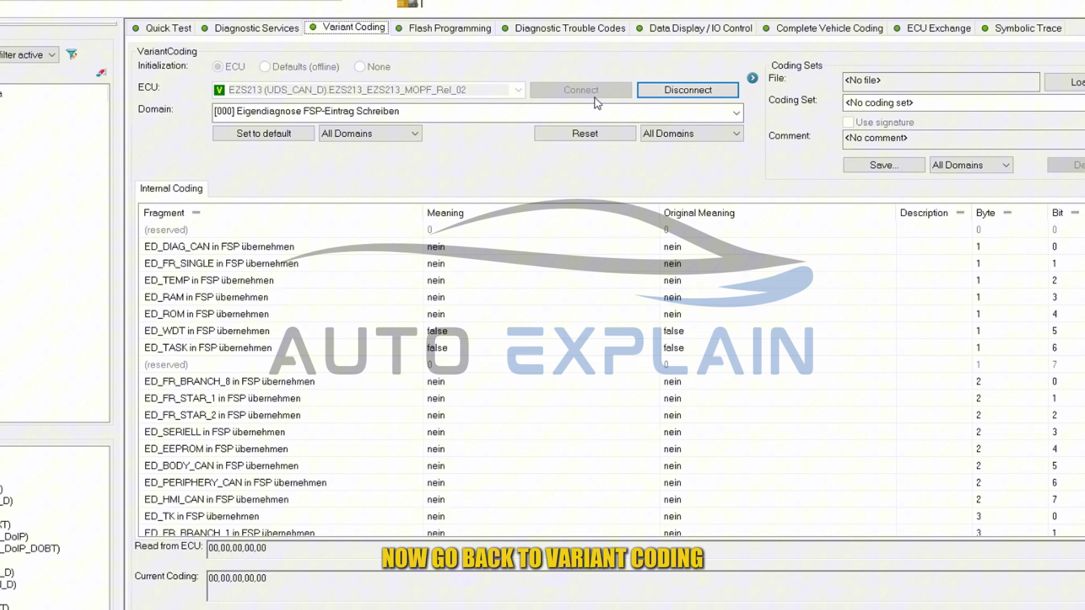
click(661, 95)
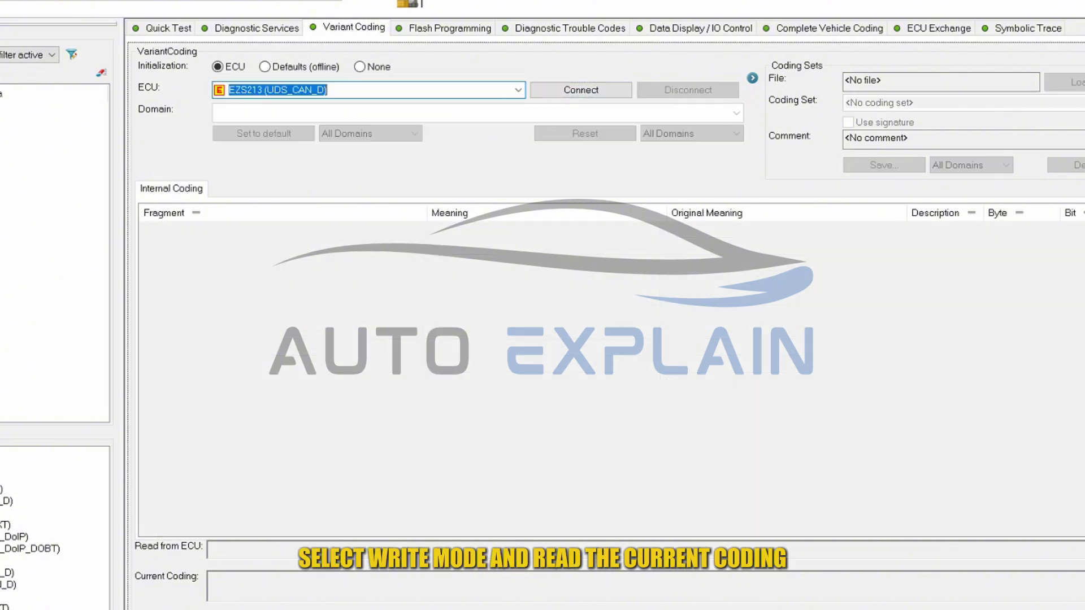
text(ic)
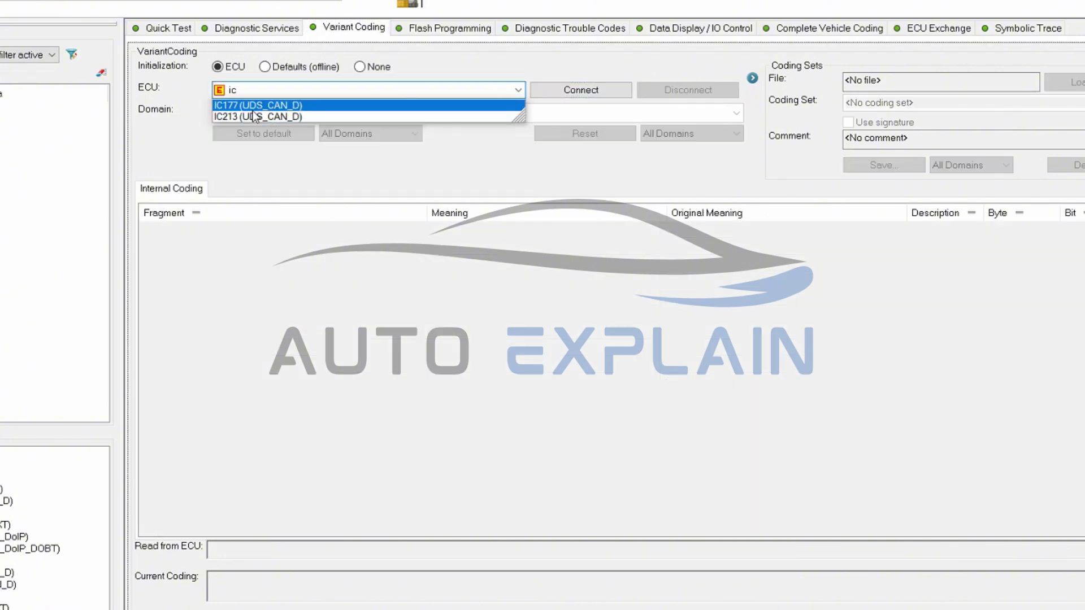
key(Return)
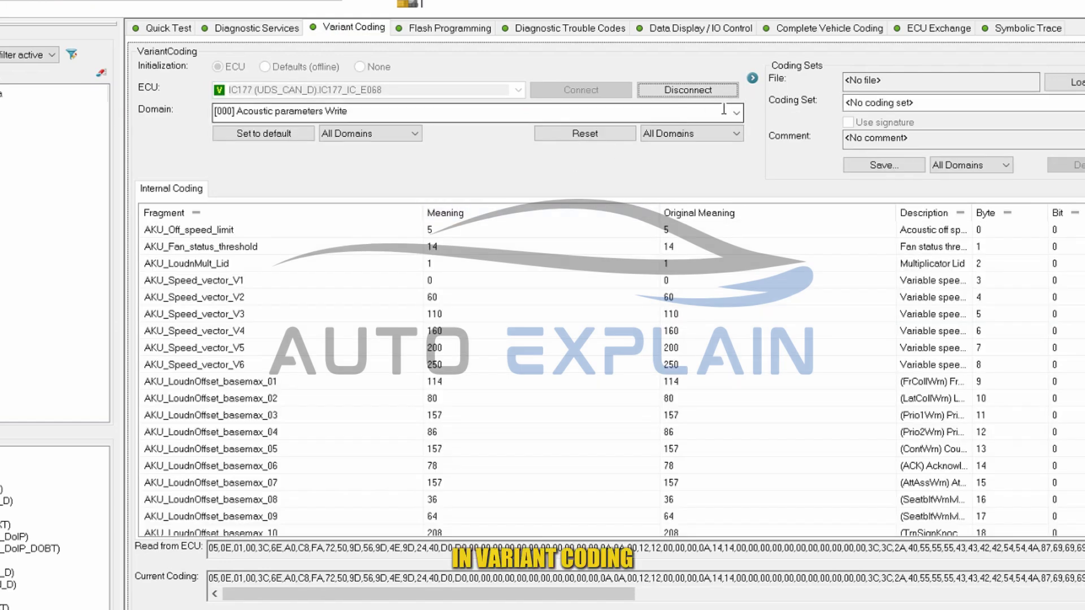
Choose the [007] Country coding Write domain and set Akustische Gurtwarnung (Belt_Warning_Sound) to deactivated.
click(723, 111)
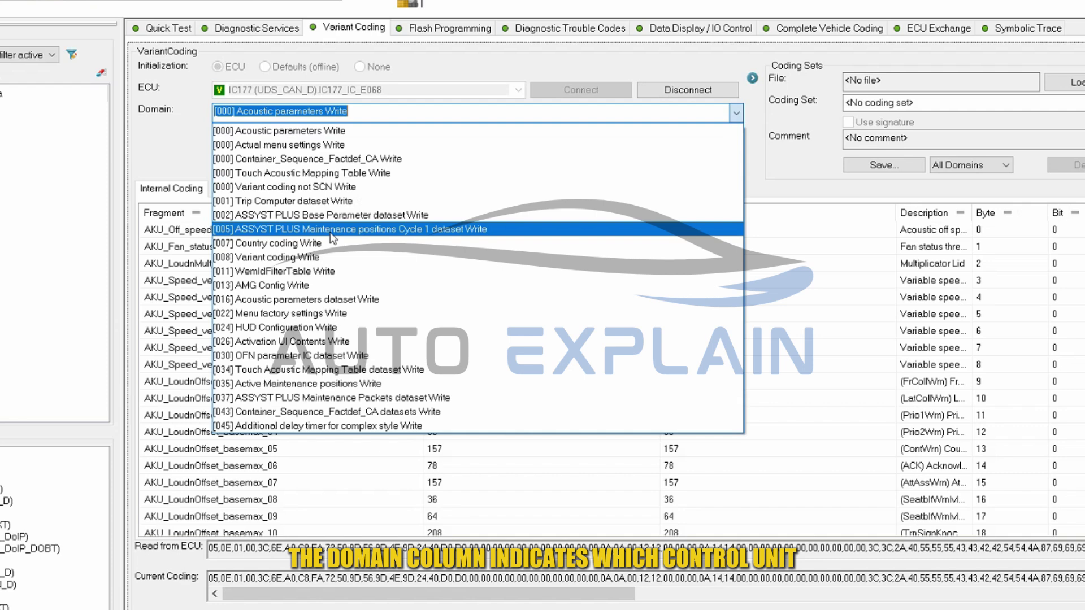
click(333, 244)
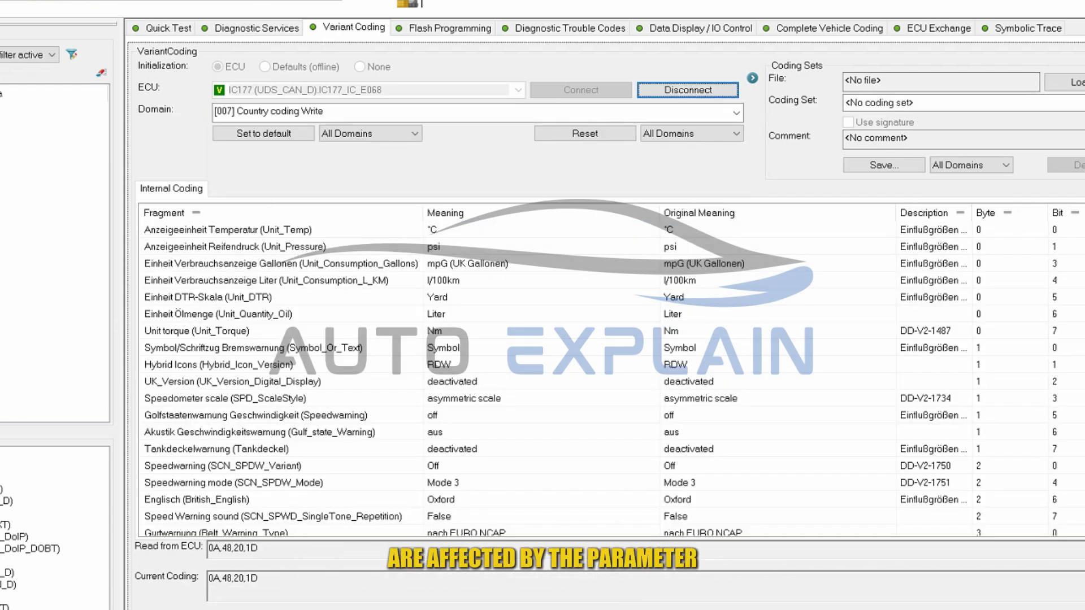
scroll(610, 367, down, 2)
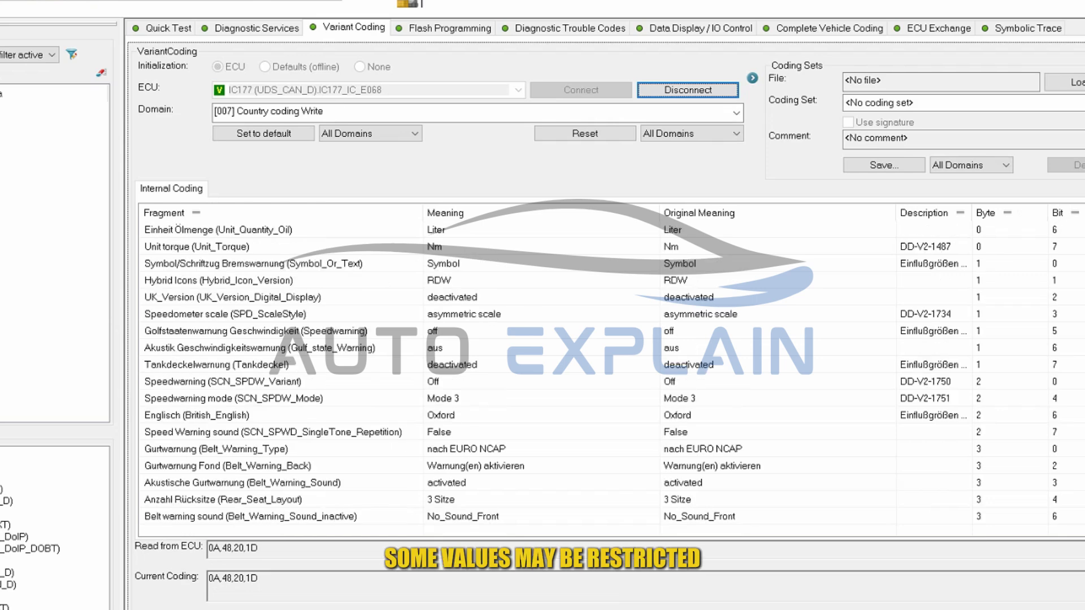
click(448, 482)
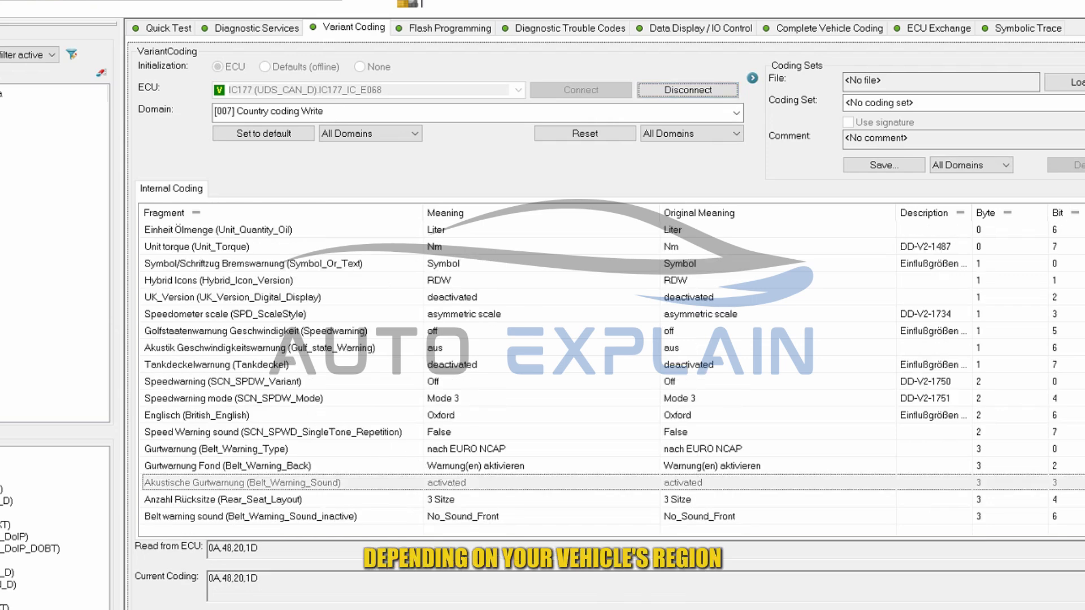
click(448, 481)
key(Return)
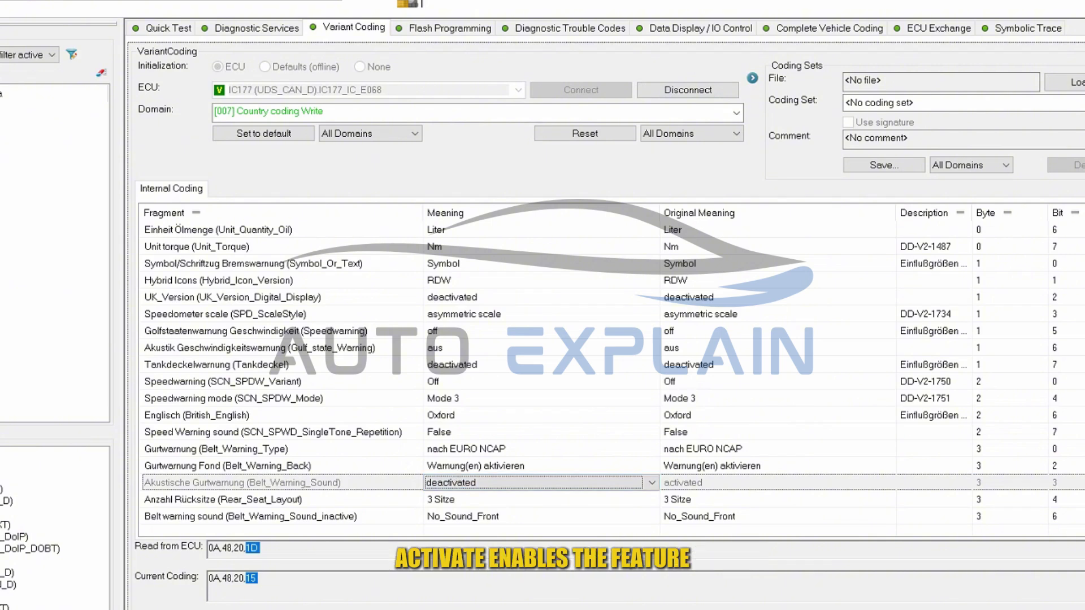
Choose nach EURO NCAP for Gurtwarnung (Belt_Warning_Type) and set Gurtwarnung Fond (Belt_Warning_Back) to Warnung(en) deaktivieren.
click(448, 448)
click(448, 449)
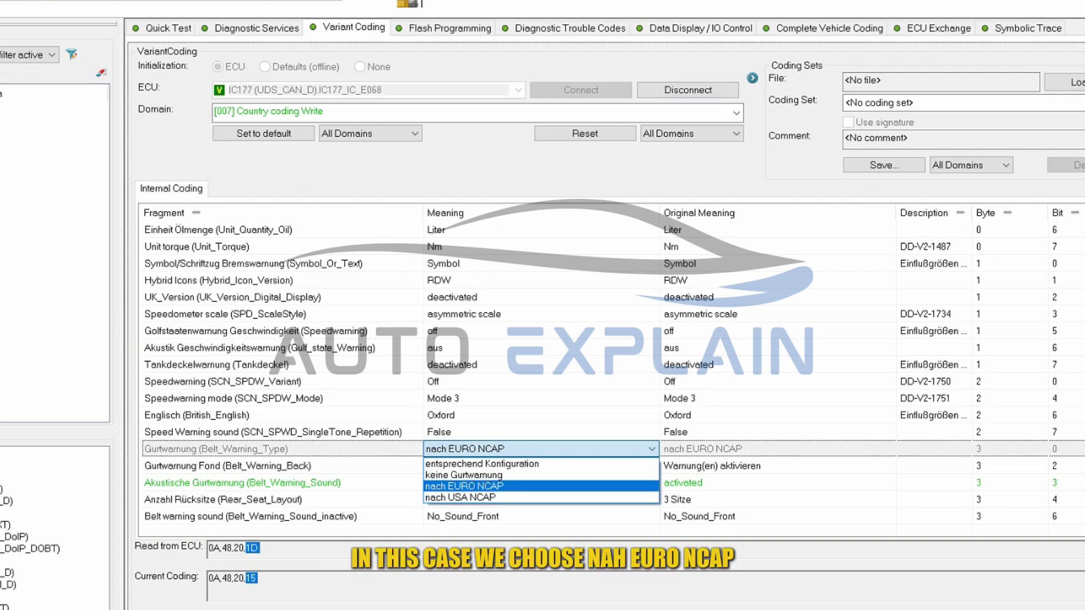
key(Return)
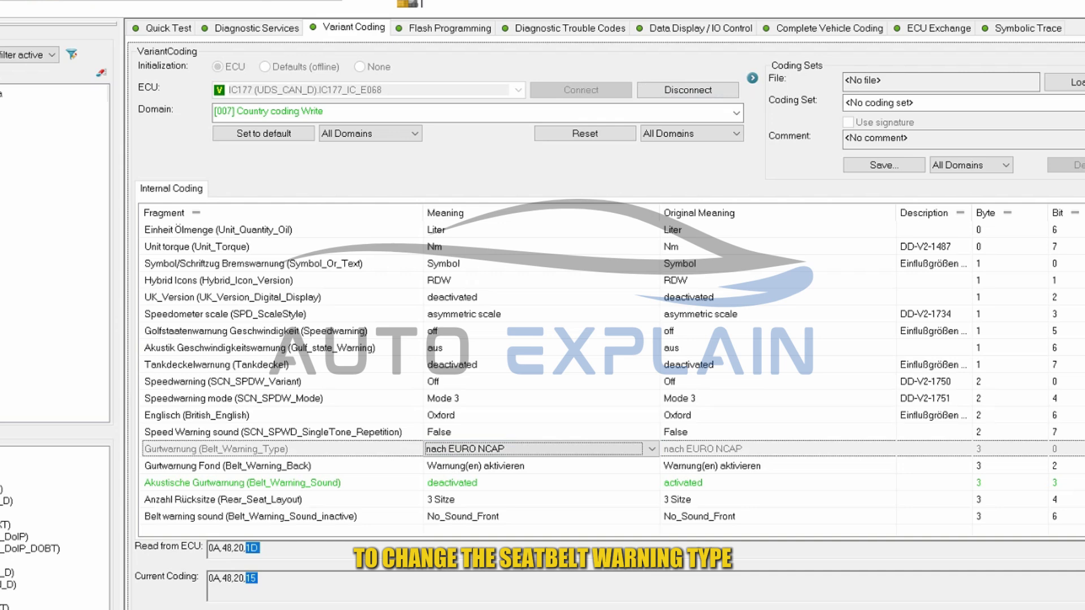
key(Down)
key(alt+Down)
key(Down)
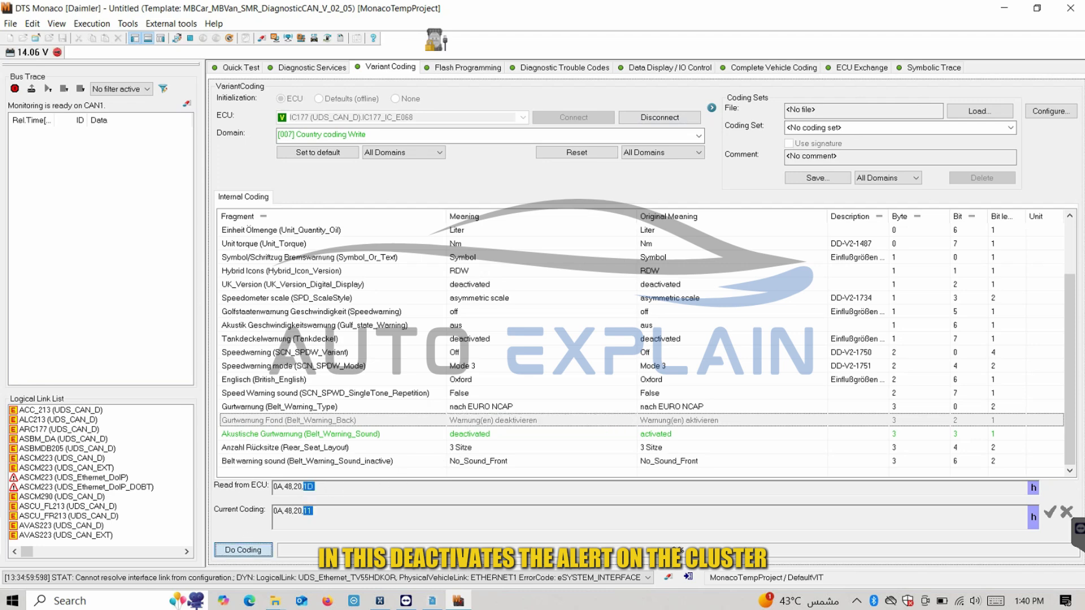
Try to write the changed country coding to the IC177 control unit.
key(Return)
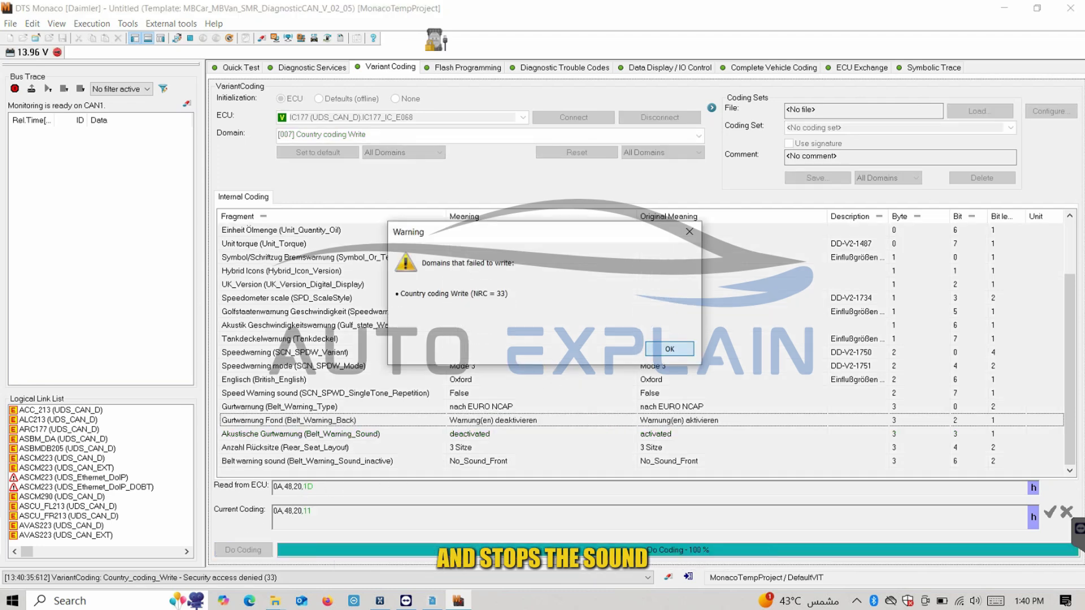
click(659, 349)
scroll(505, 403, down, 2)
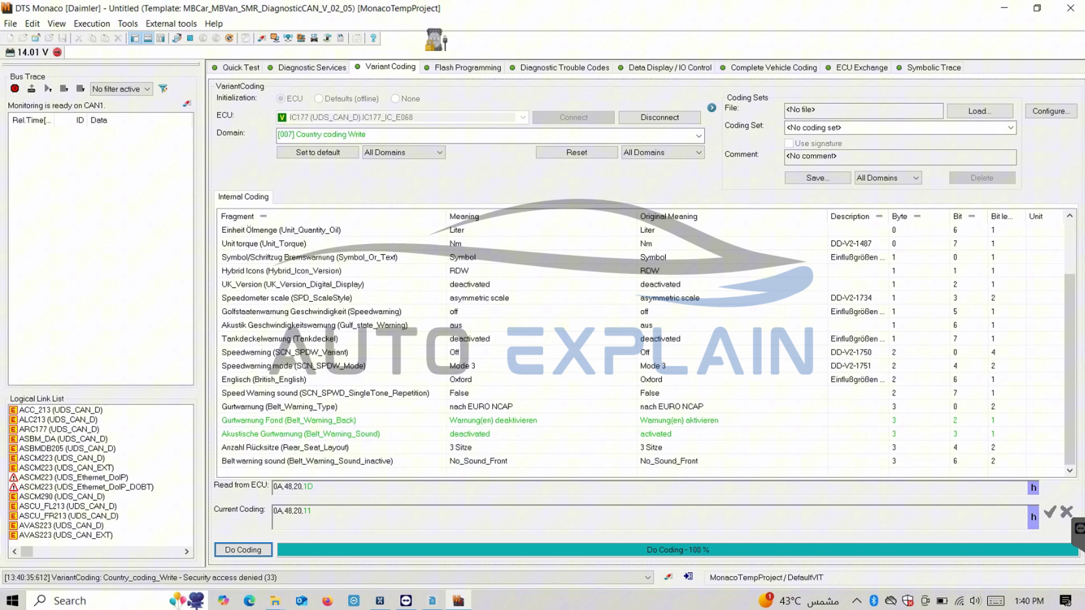
Run the generic job Security Access Level B for the IC177 (UDS_CAN_D) control unit in Diagnostic Services.
click(291, 67)
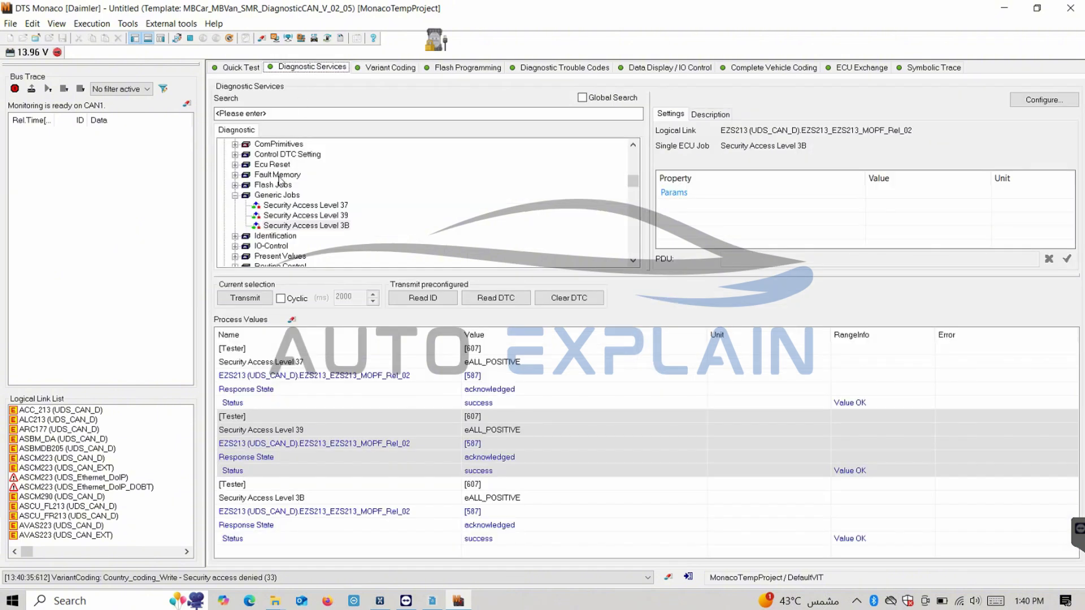
scroll(280, 204, down, 4)
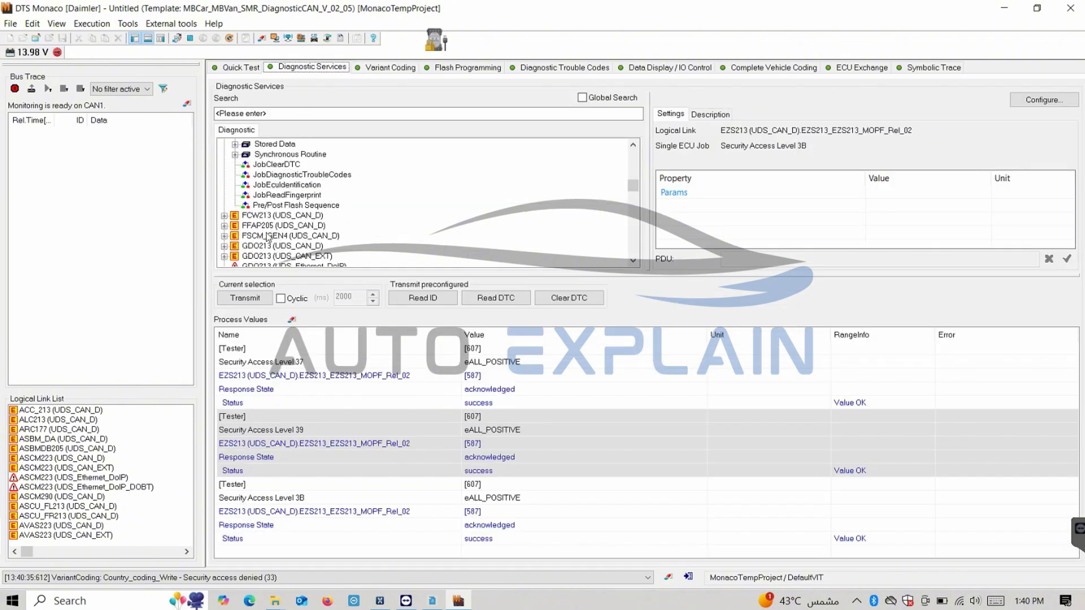
click(268, 237)
key(i)
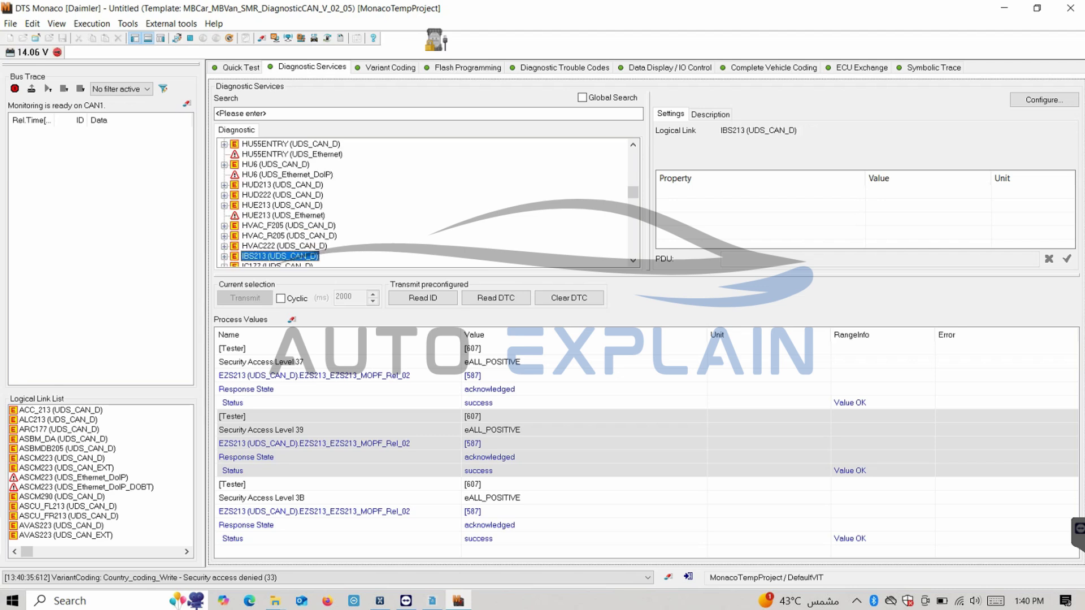
key(Down)
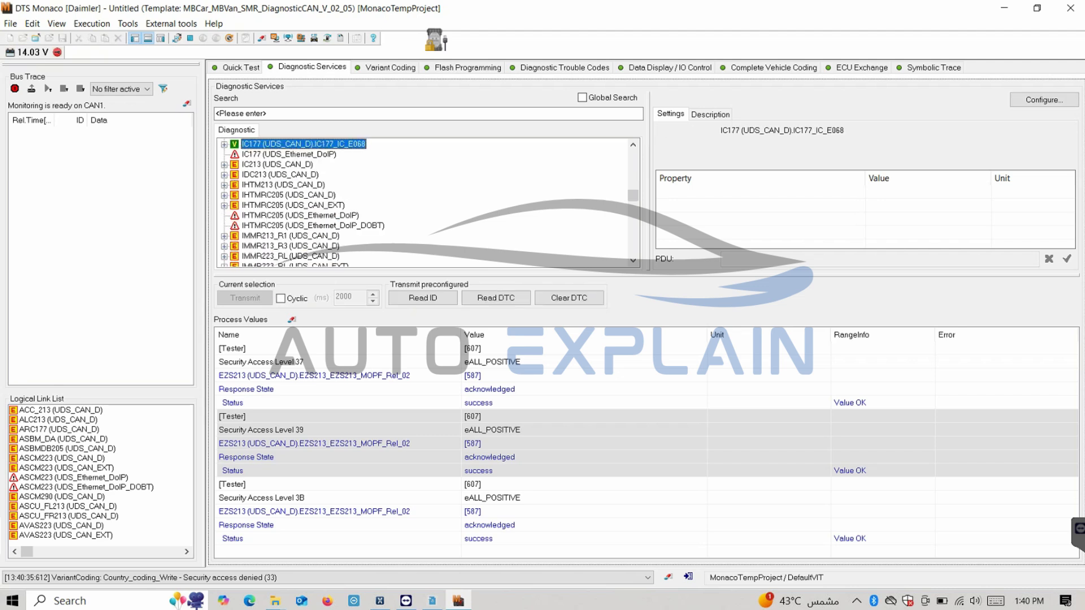
click(224, 144)
scroll(248, 183, down, 1)
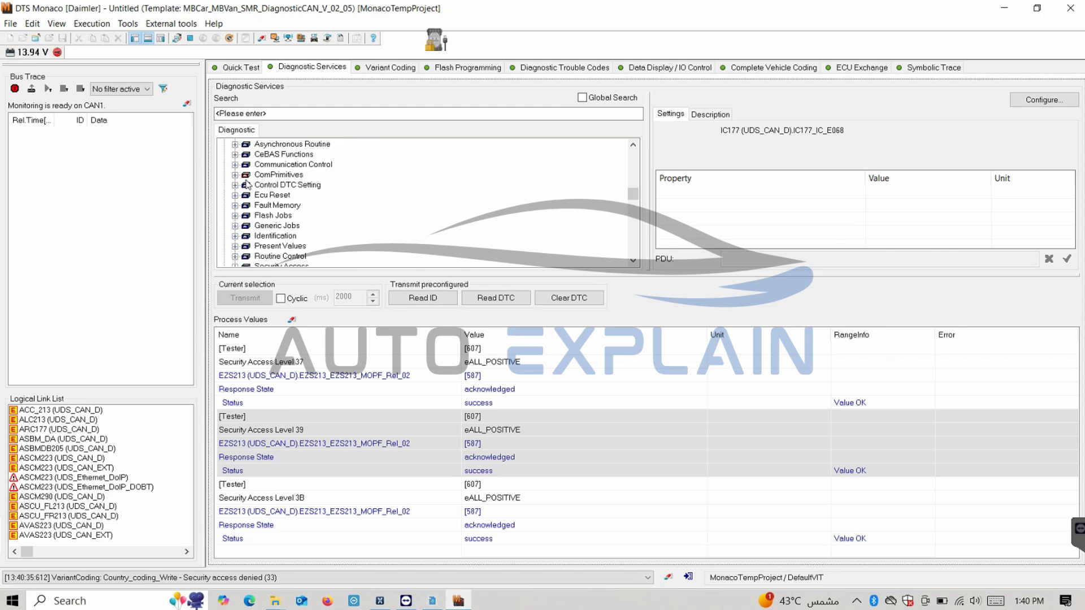
click(235, 226)
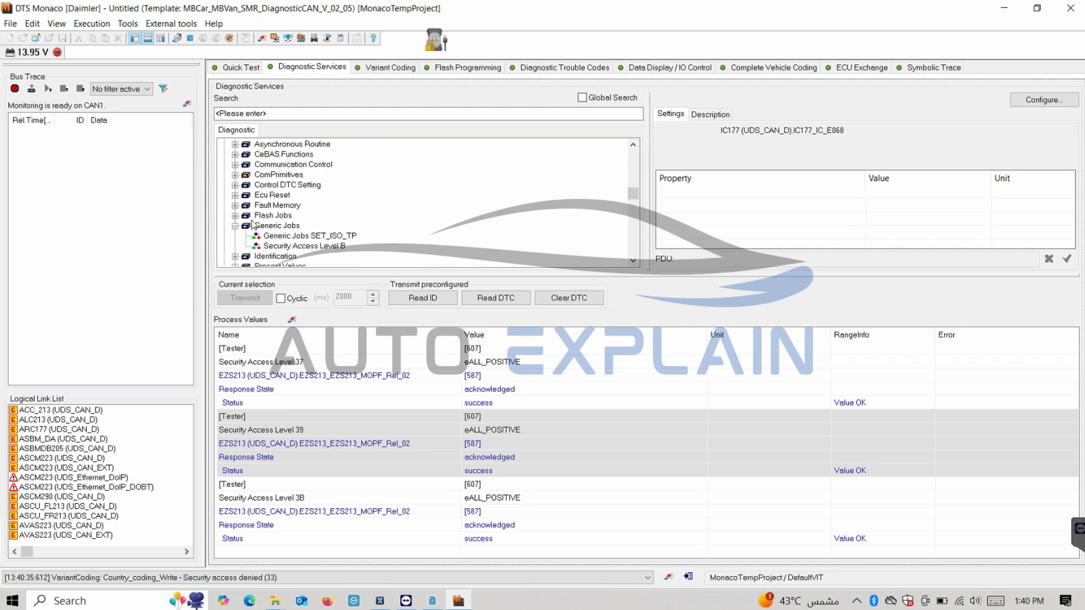
double_click(309, 246)
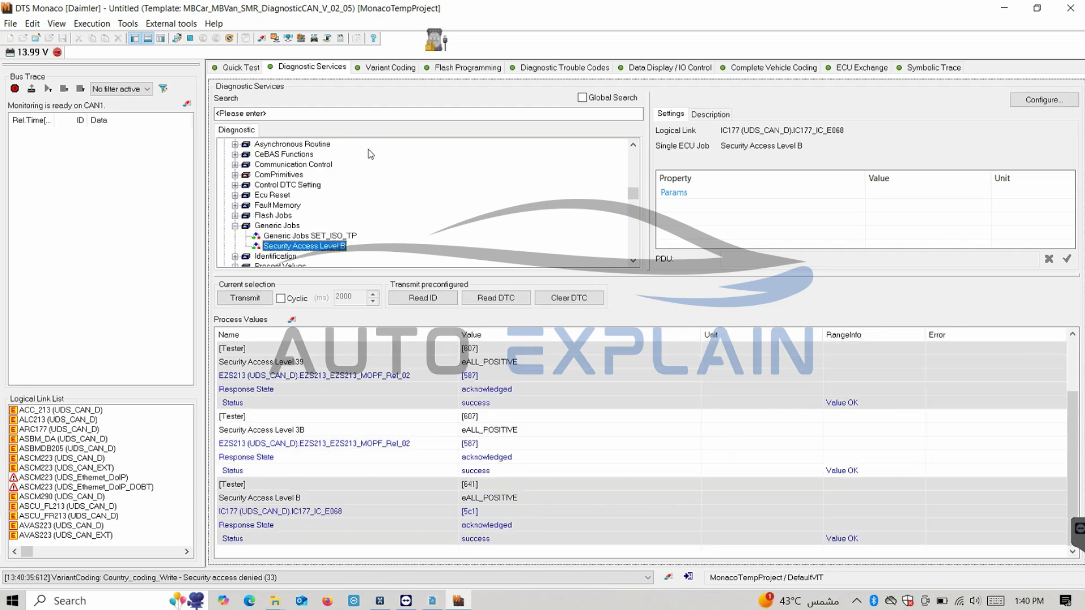
Return to Variant Coding, write the modified country coding to the IC177 and review the belt warning fragments.
click(401, 68)
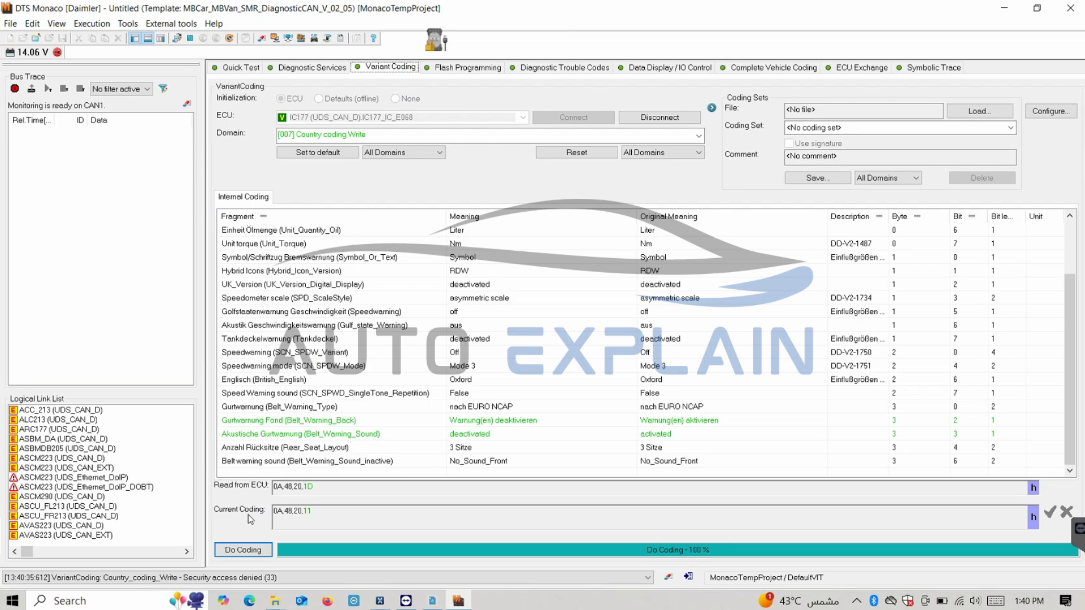
click(242, 548)
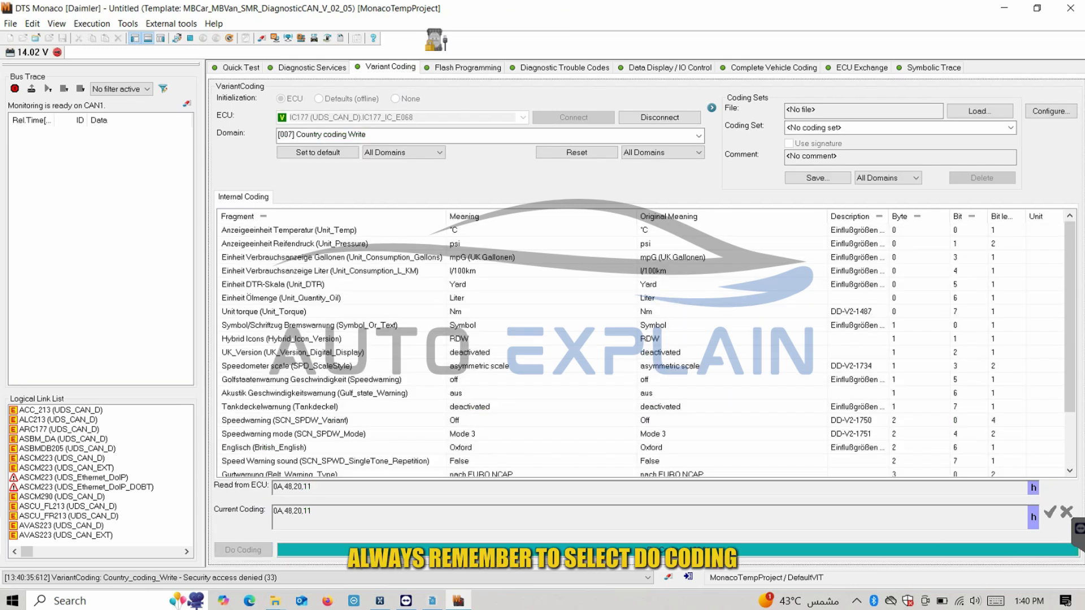
scroll(384, 351, down, 2)
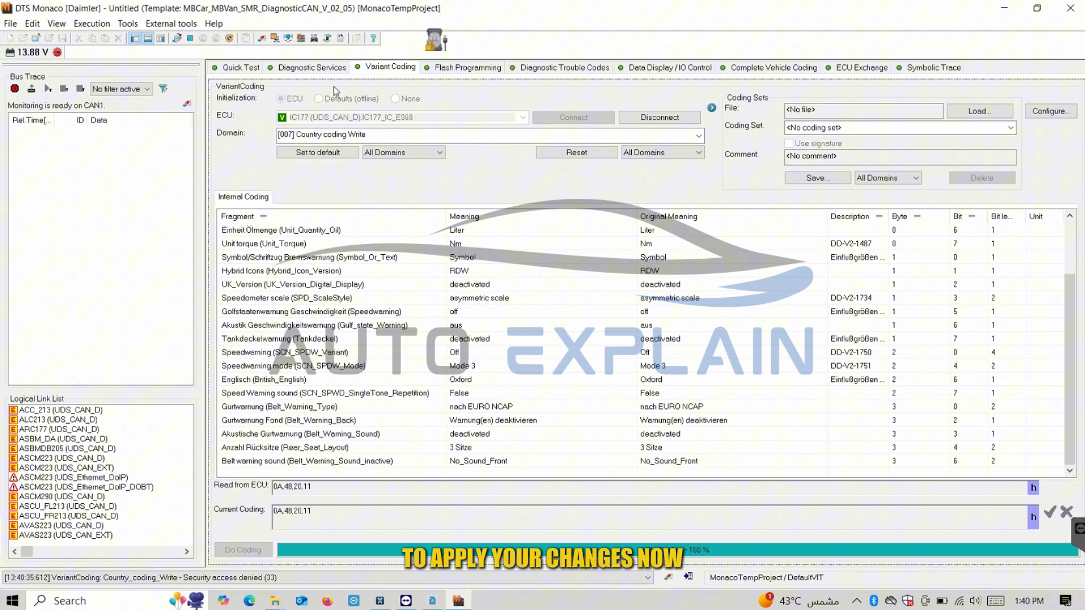
Return to Diagnostic Services and expand the Ecu Reset group of the IC177 control unit.
click(312, 67)
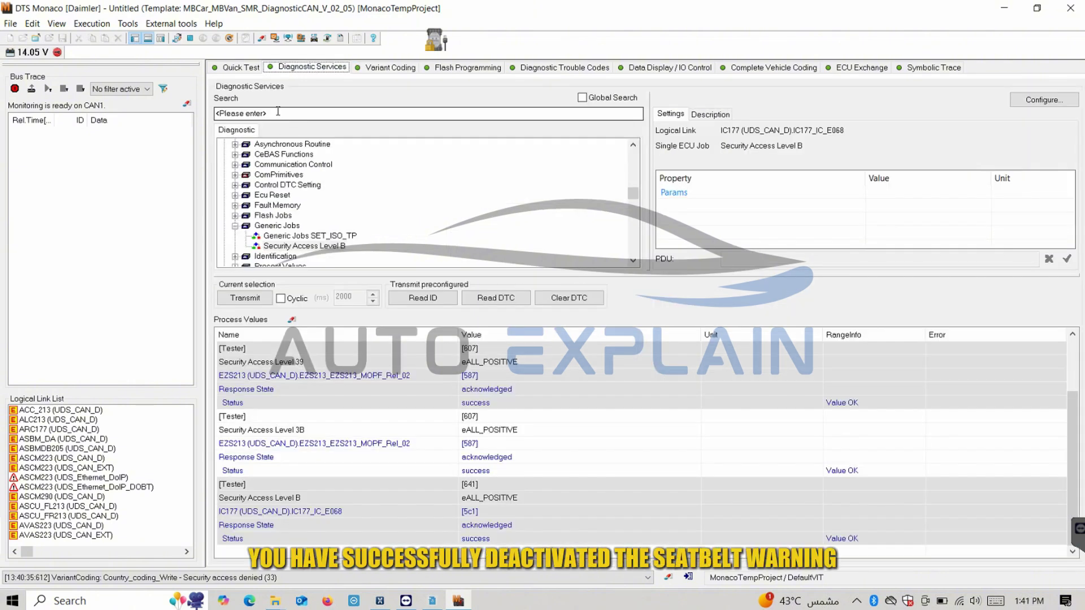
click(235, 195)
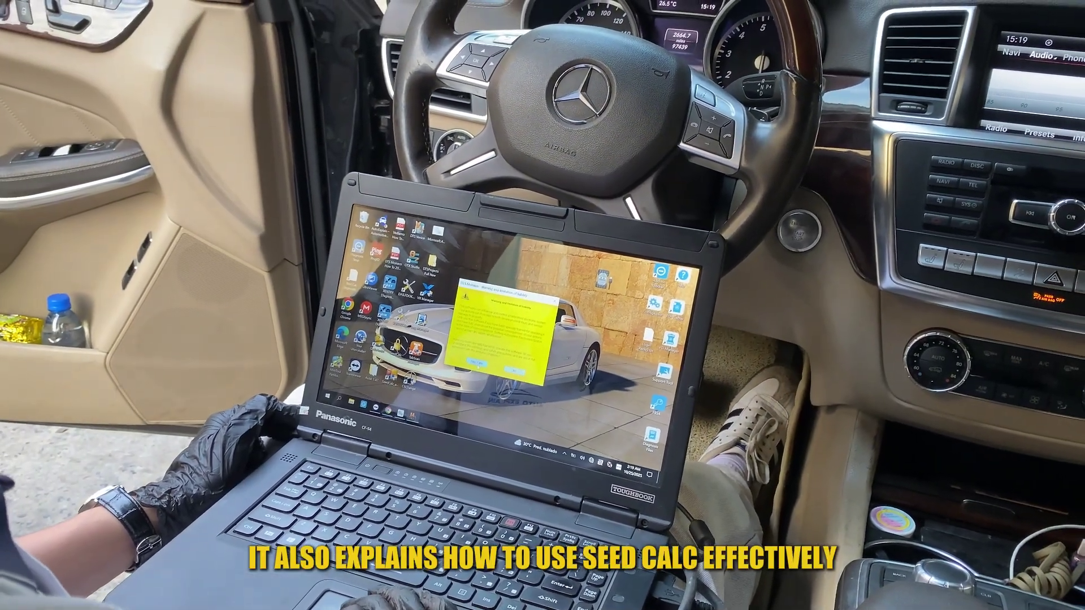
key(Return)
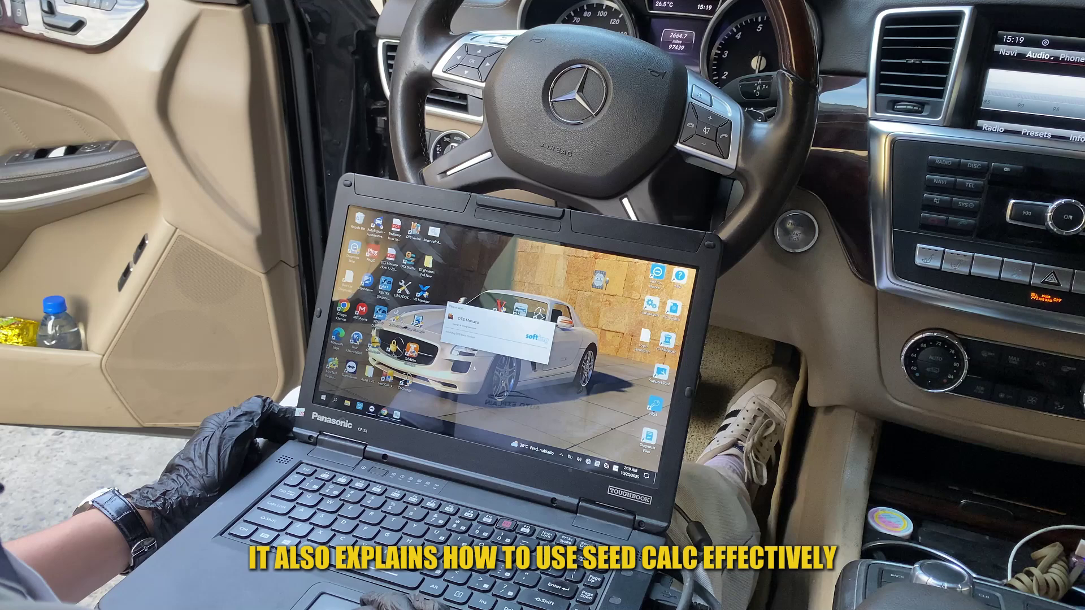